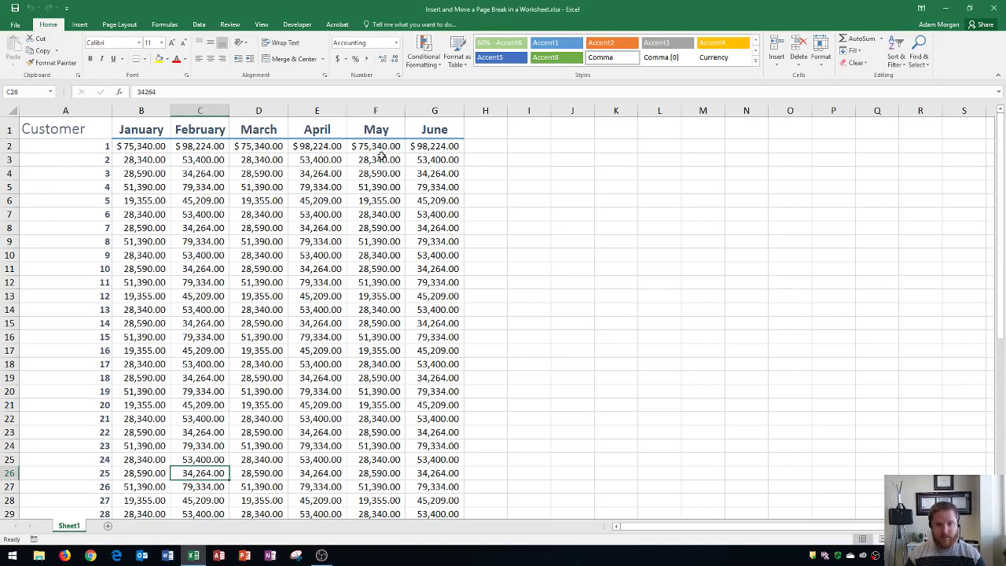
Select cell B8 in the January column and scroll through the customer list.
{"action": "left_click", "coordinate": [170, 226]}
{"action": "scroll", "coordinate": [169, 236], "scroll_direction": "down", "scroll_amount": 7}
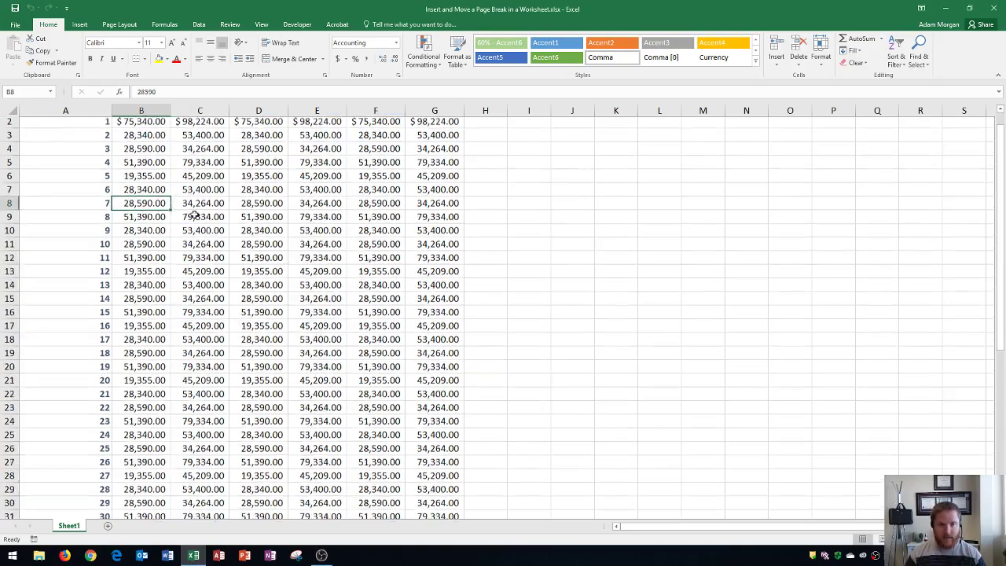
{"action": "scroll", "coordinate": [171, 268], "scroll_direction": "down", "scroll_amount": 2}
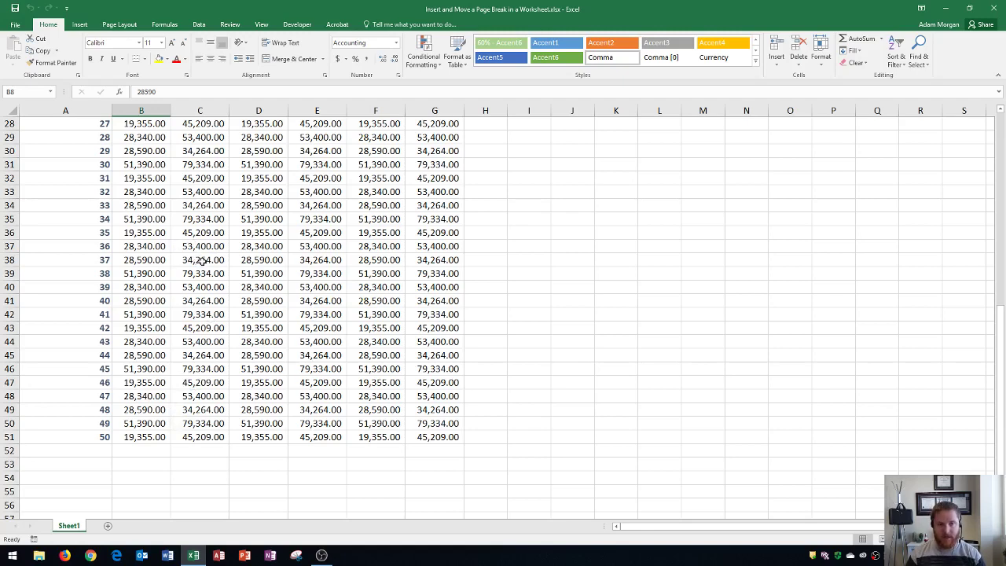
{"action": "scroll", "coordinate": [198, 247], "scroll_direction": "up", "scroll_amount": 9}
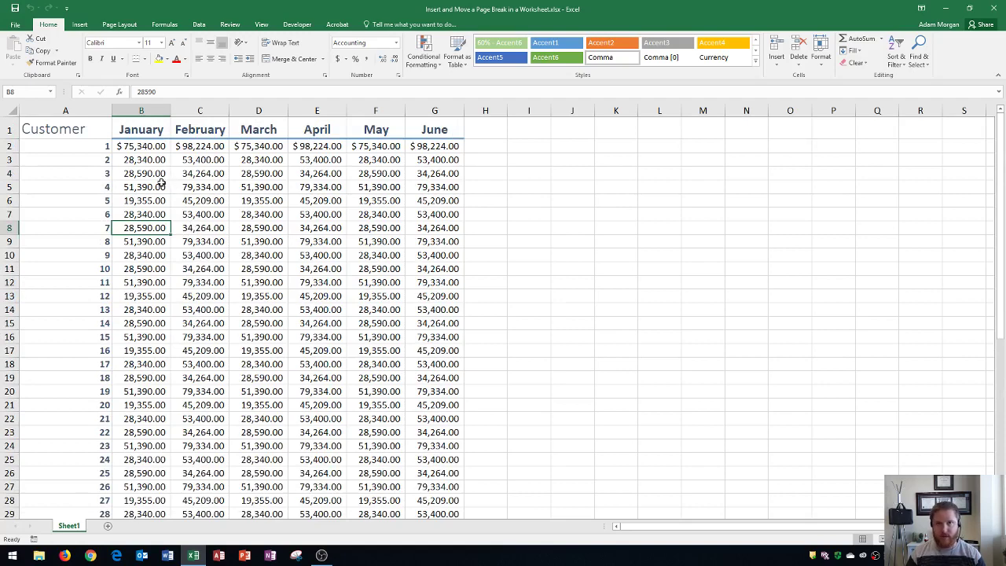
Open the print preview and scroll to page 2, where customers 46–50 appear.
{"action": "left_click", "coordinate": [13, 26]}
{"action": "left_click", "coordinate": [29, 178]}
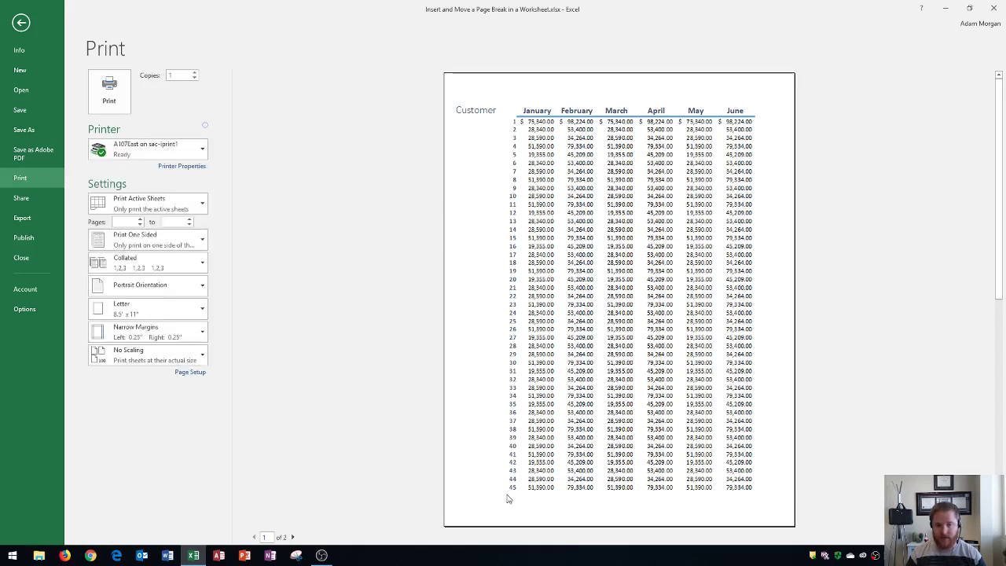
{"action": "scroll", "coordinate": [556, 256], "scroll_direction": "down", "scroll_amount": 3}
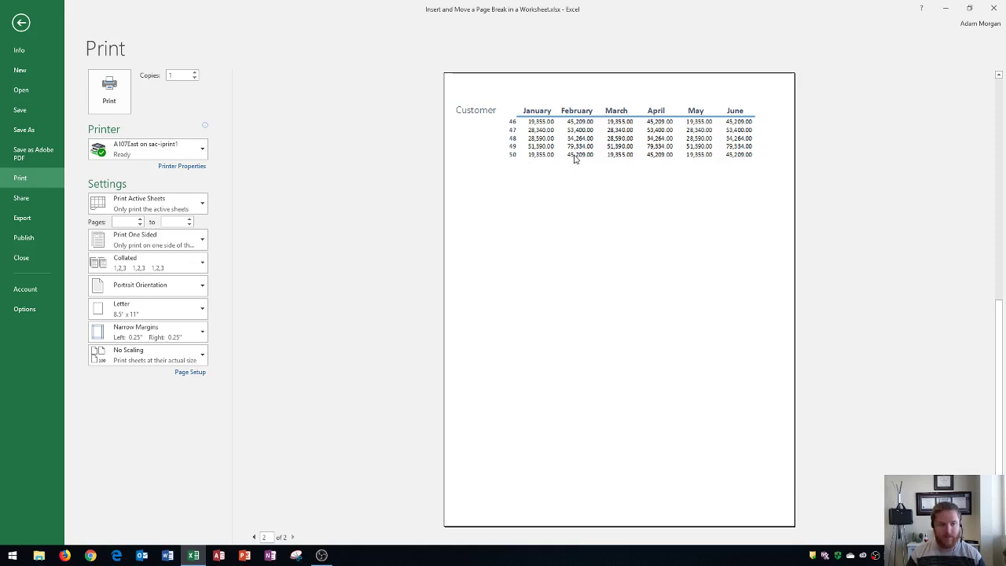
{"action": "left_click", "coordinate": [21, 24]}
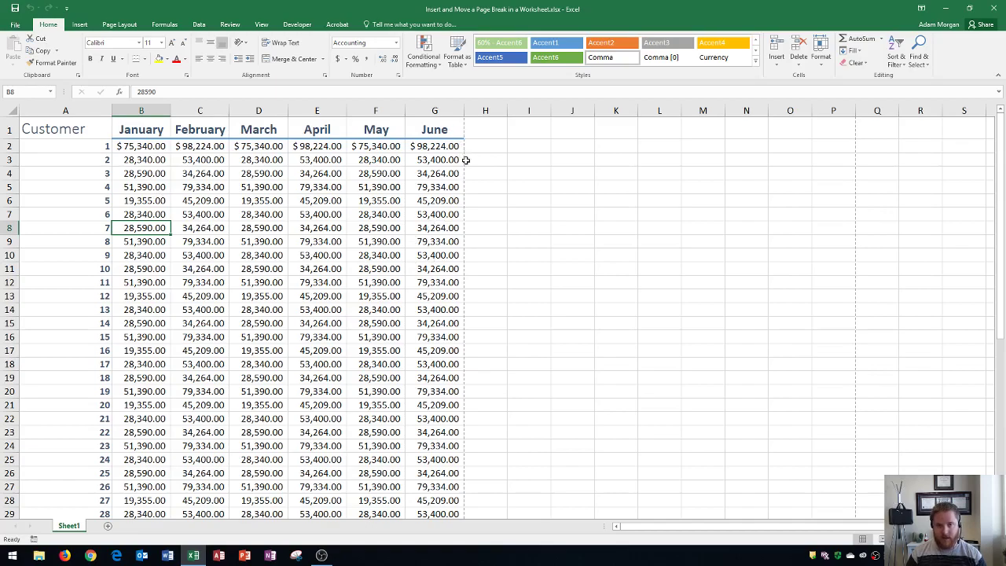
{"action": "scroll", "coordinate": [465, 249], "scroll_direction": "down", "scroll_amount": 1}
{"action": "scroll", "coordinate": [465, 249], "scroll_direction": "down", "scroll_amount": 8}
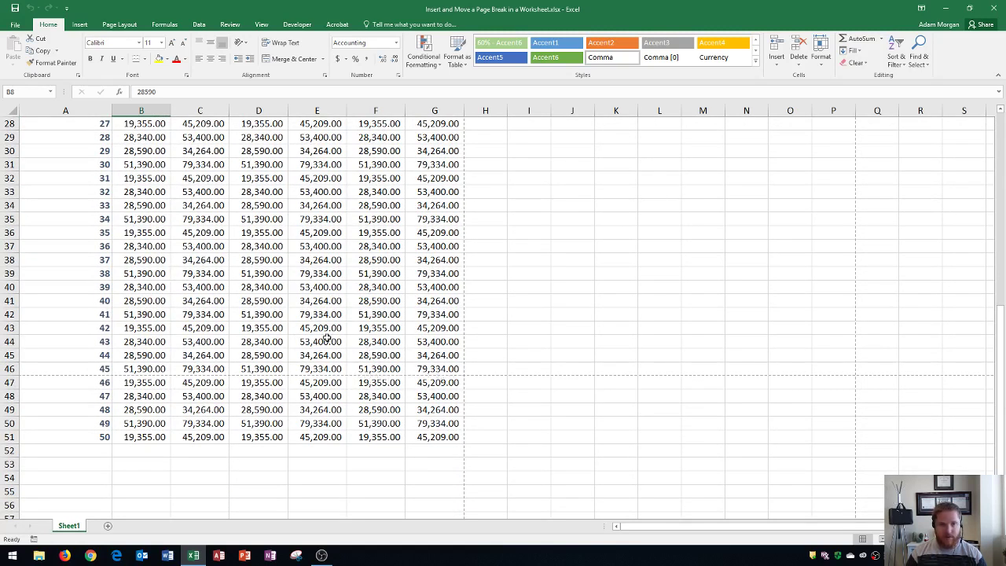
{"action": "scroll", "coordinate": [94, 344], "scroll_direction": "up", "scroll_amount": 6}
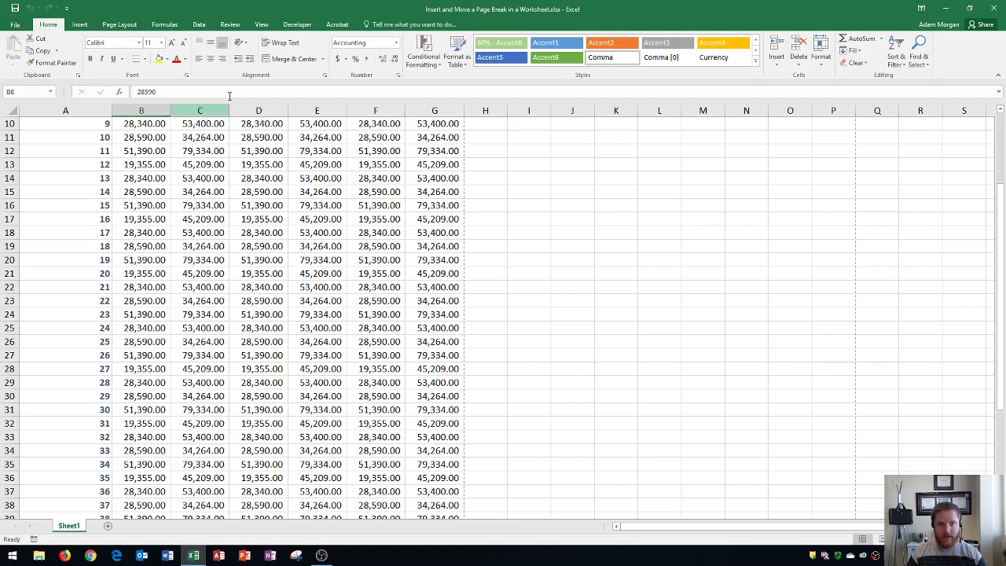
Switch the sheet to Page Break Preview from the View tab to show the break before row 46.
{"action": "left_click", "coordinate": [267, 26]}
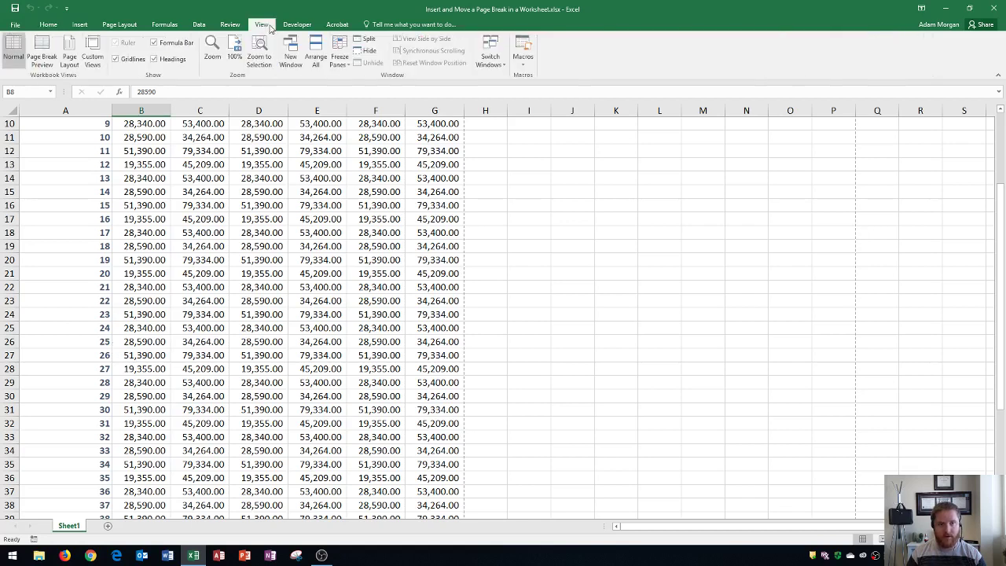
{"action": "left_click", "coordinate": [46, 61]}
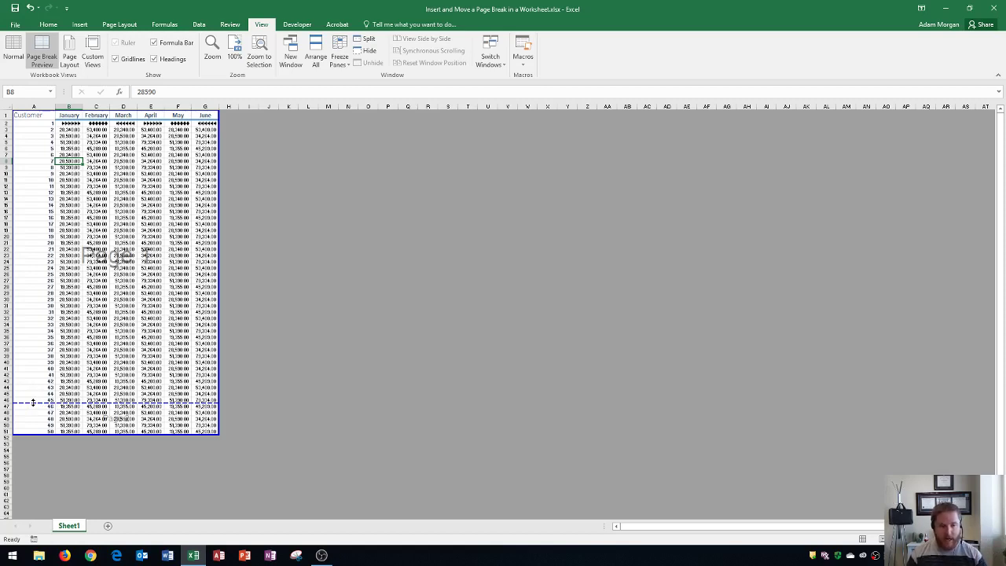
Drag the dashed page break up from below row 46 to below row 26.
{"action": "left_click_drag", "start_coordinate": [33, 403], "coordinate": [38, 279]}
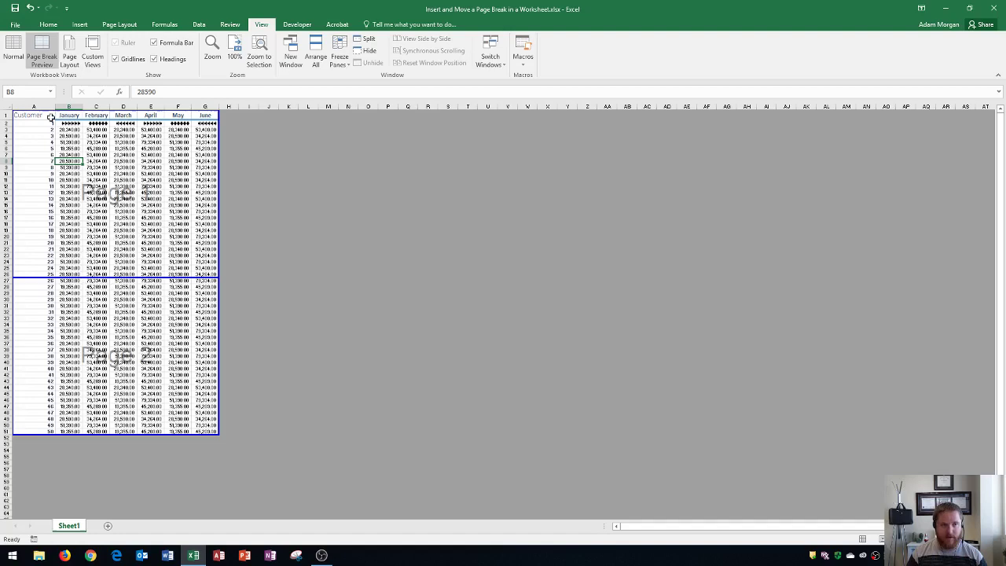
{"action": "left_click", "coordinate": [22, 23]}
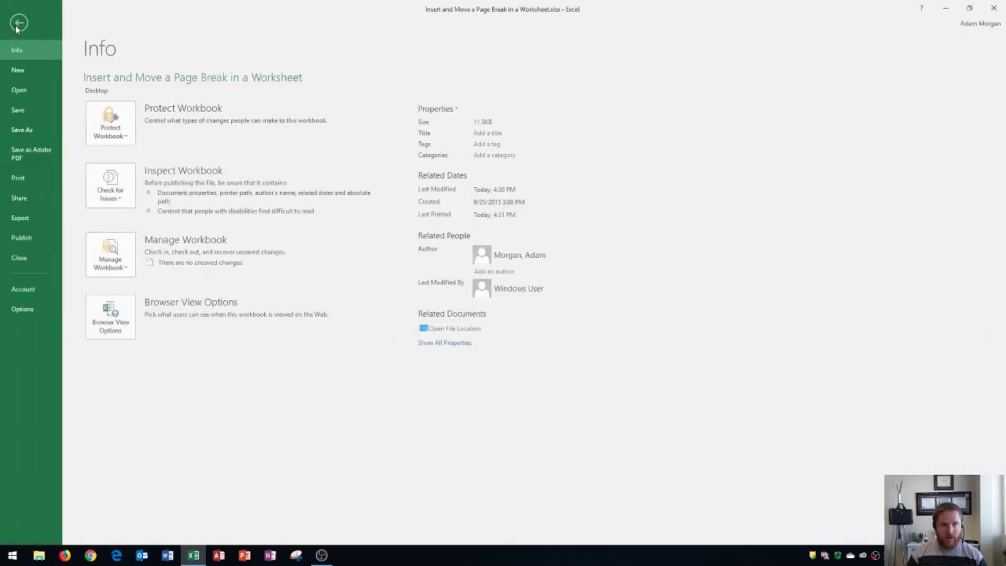
{"action": "left_click", "coordinate": [32, 178]}
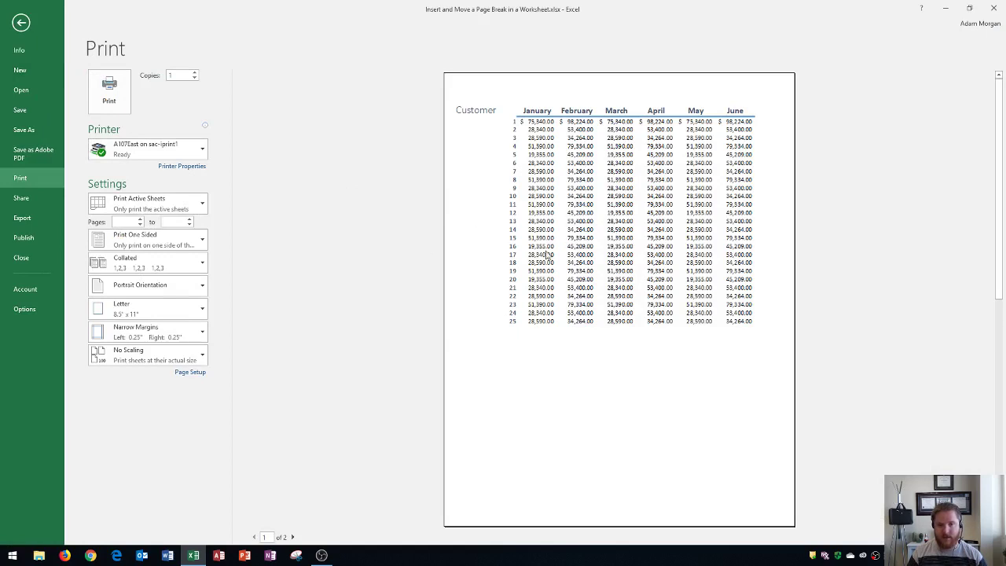
{"action": "scroll", "coordinate": [595, 261], "scroll_direction": "down", "scroll_amount": 1}
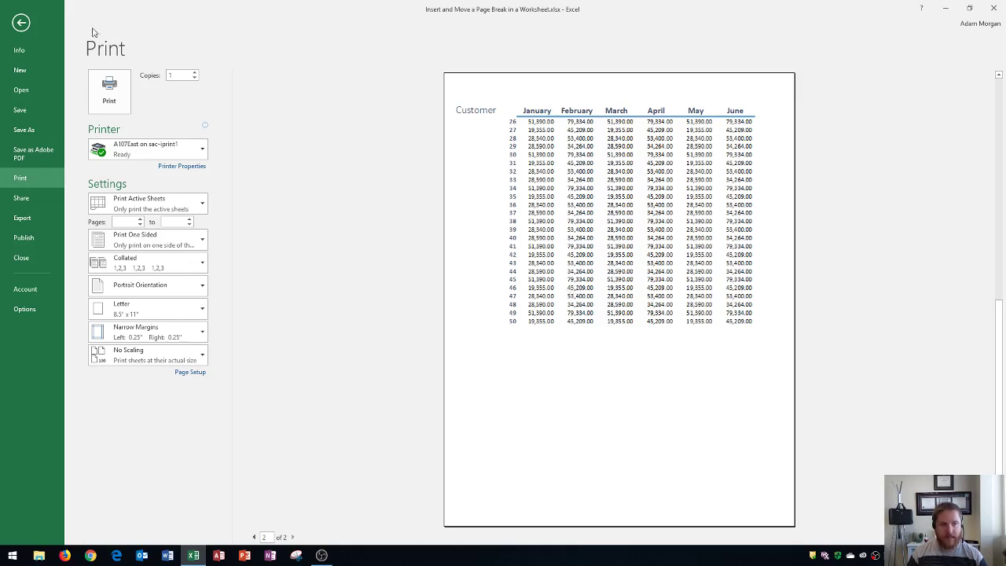
{"action": "left_click", "coordinate": [22, 24]}
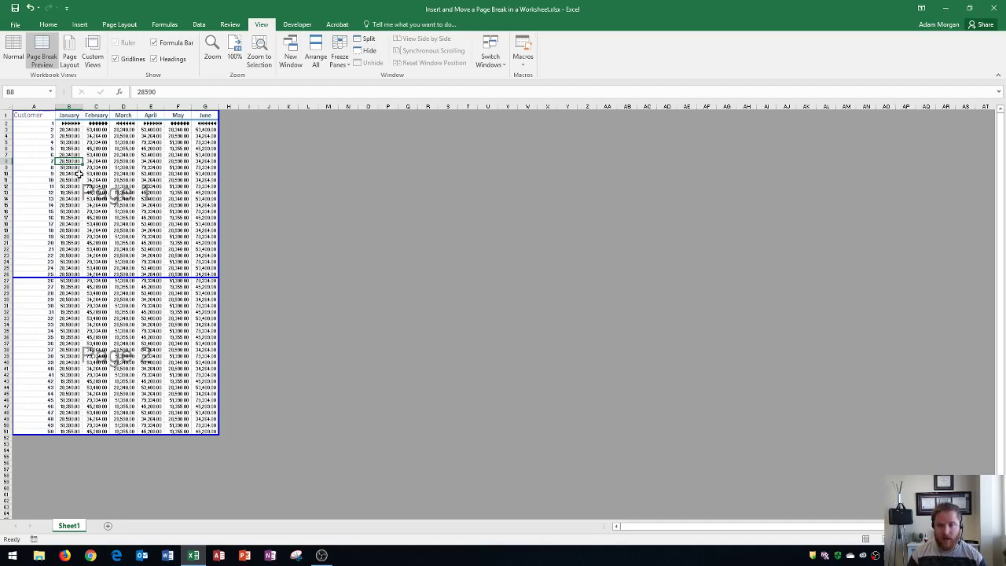
Zoom in on Page Break Preview so the cells and Page 1 label are legible.
{"action": "scroll", "coordinate": [78, 174], "scroll_direction": "up", "scroll_amount": 5, "text": "ctrl"}
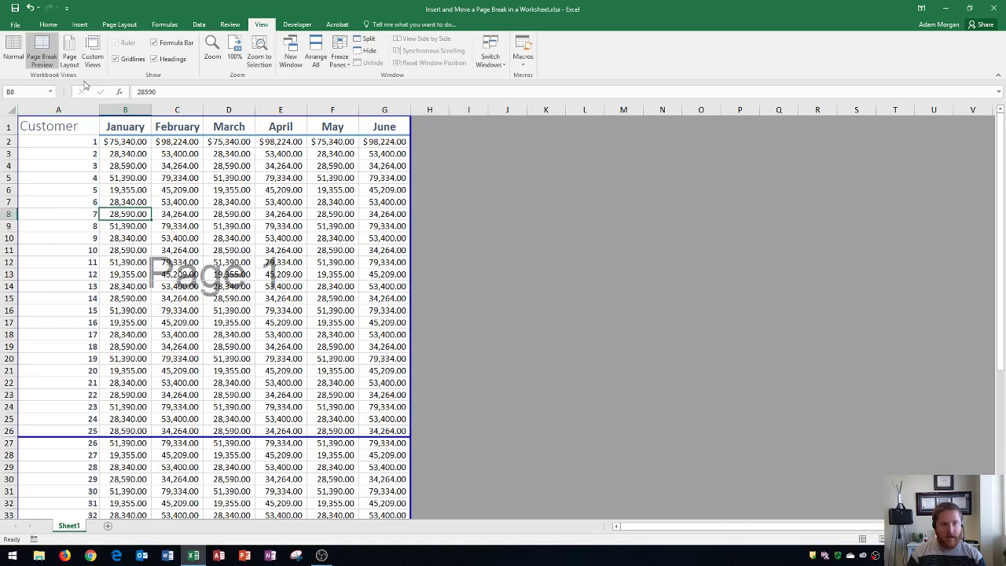
With B8 selected, insert page breaks above row 8 and left of column B via Page Layout > Breaks.
{"action": "left_click", "coordinate": [112, 25]}
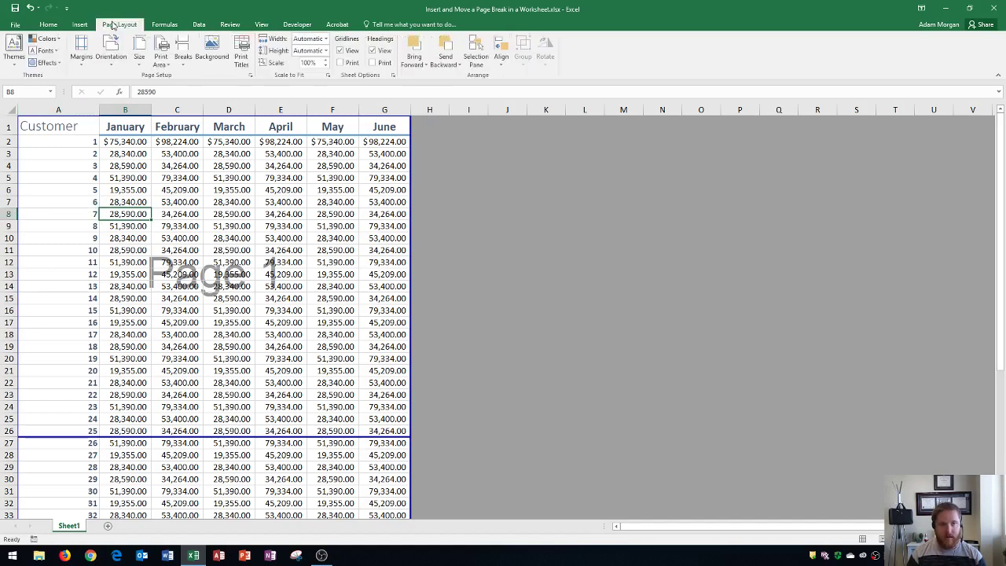
{"action": "left_click", "coordinate": [184, 61]}
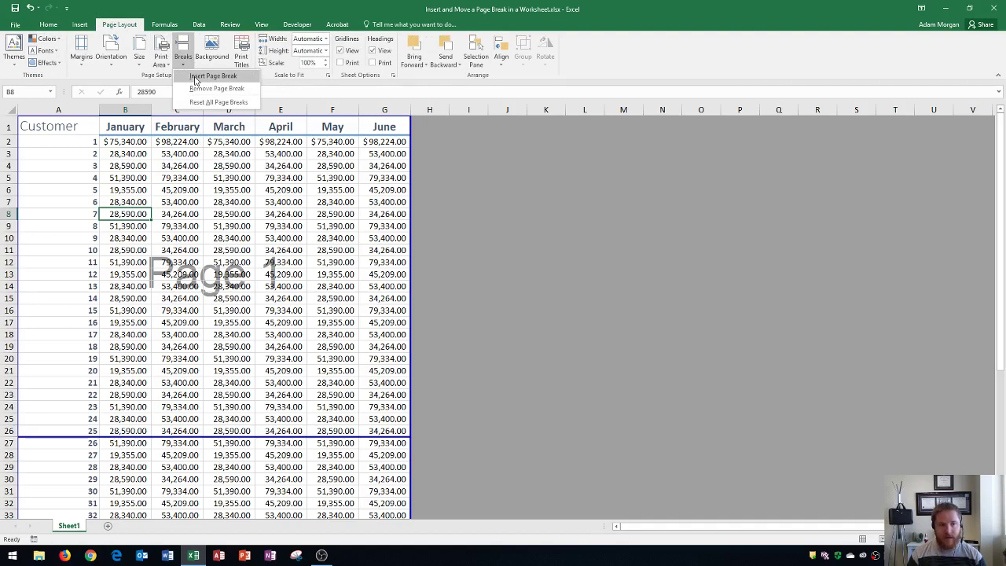
{"action": "left_click", "coordinate": [196, 76]}
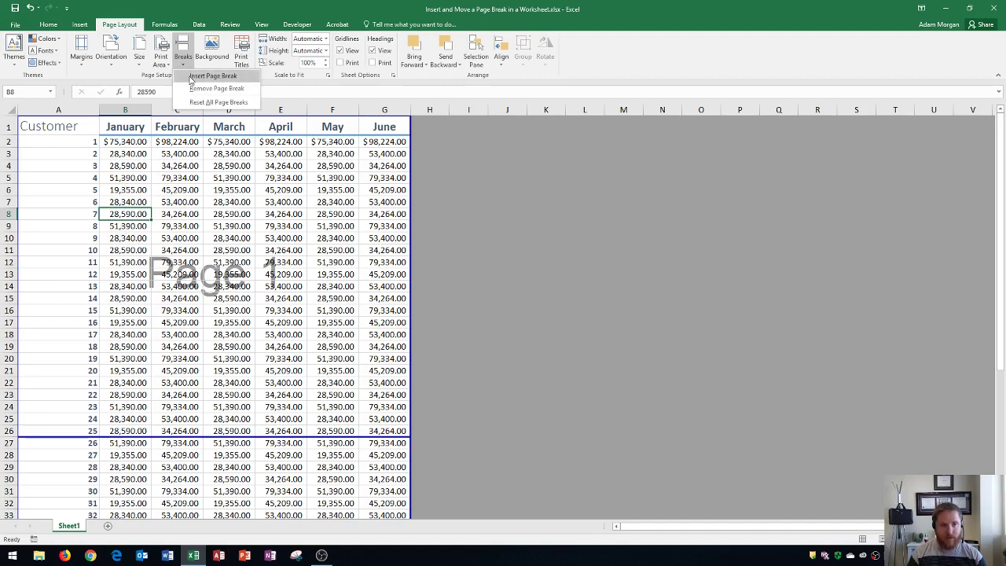
{"action": "left_click", "coordinate": [198, 77]}
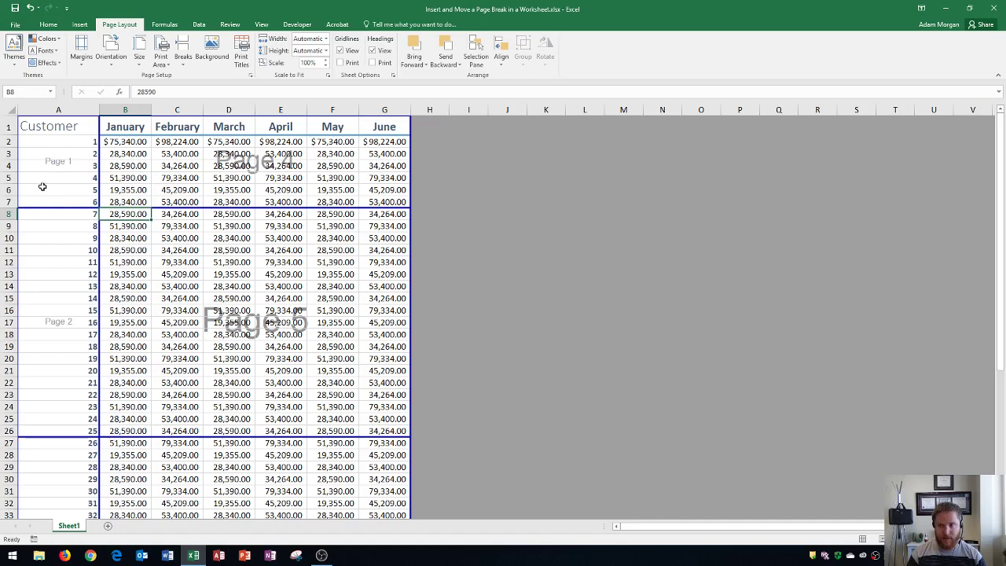
{"action": "scroll", "coordinate": [68, 434], "scroll_direction": "down", "scroll_amount": 3}
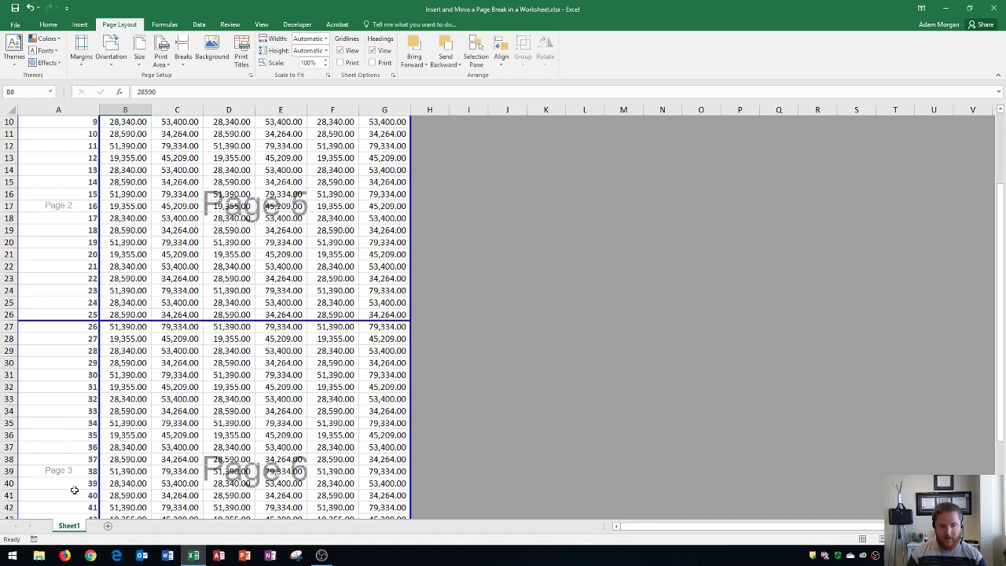
{"action": "scroll", "coordinate": [135, 382], "scroll_direction": "up", "scroll_amount": 3}
{"action": "scroll", "coordinate": [249, 353], "scroll_direction": "down", "scroll_amount": 5}
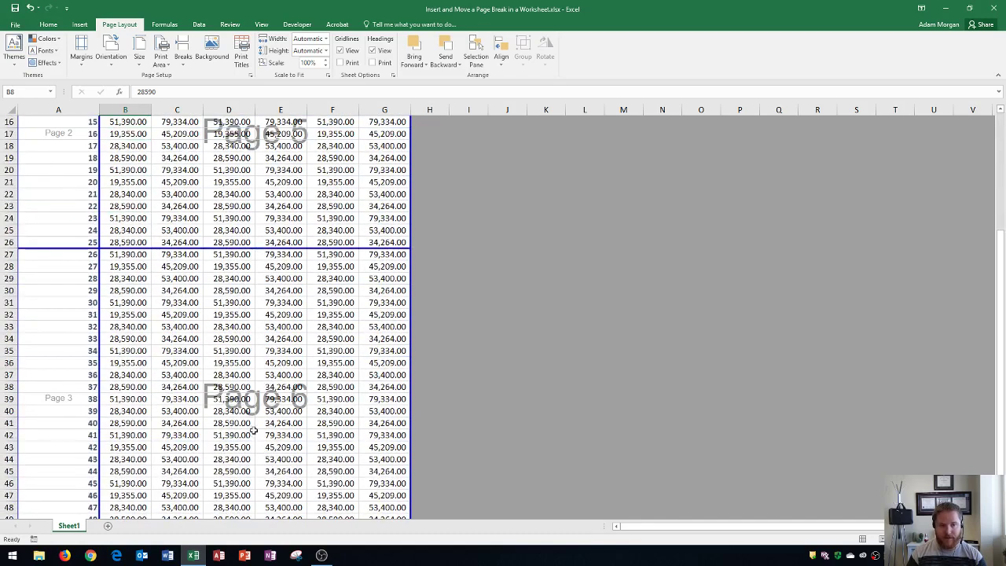
{"action": "scroll", "coordinate": [185, 370], "scroll_direction": "up", "scroll_amount": 5}
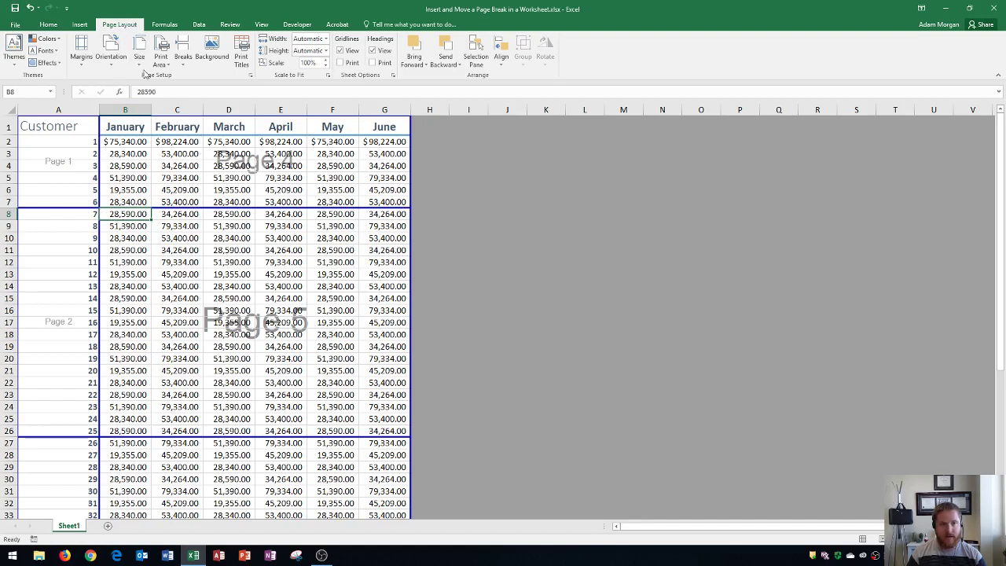
Remove the manual breaks above row 8 and left of column B with Breaks > Remove Page Break.
{"action": "left_click", "coordinate": [188, 61]}
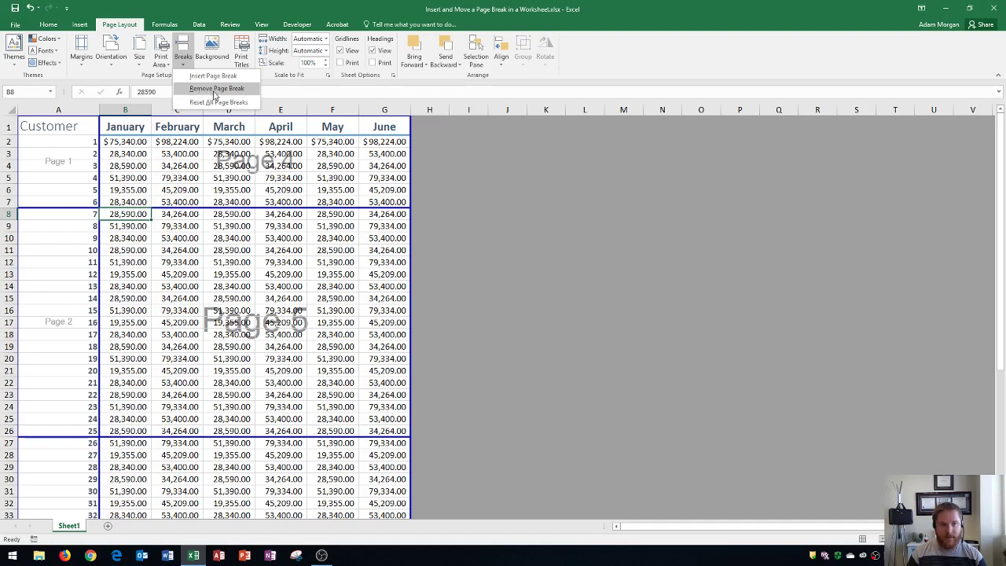
{"action": "left_click", "coordinate": [214, 89]}
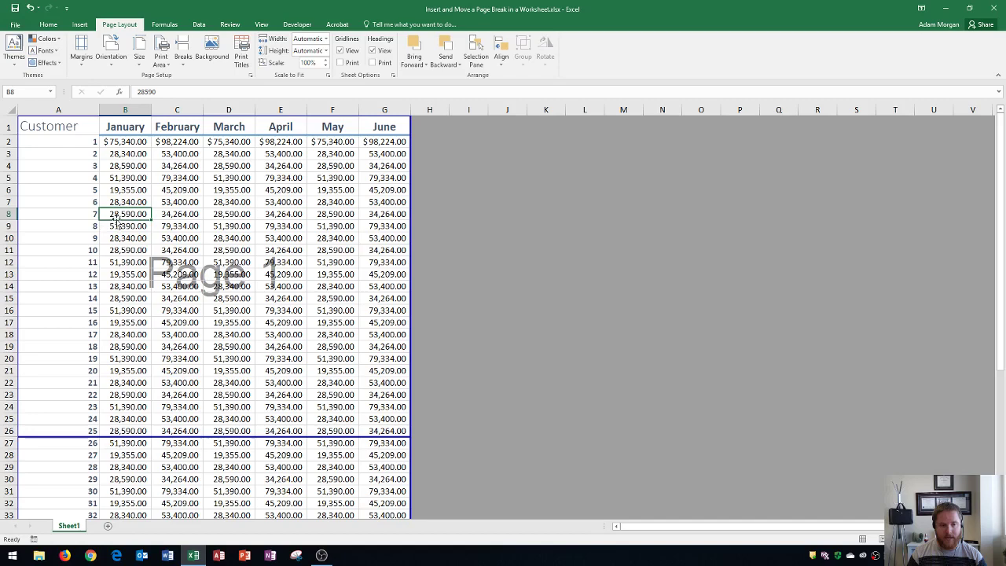
{"action": "scroll", "coordinate": [244, 284], "scroll_direction": "down", "scroll_amount": 5}
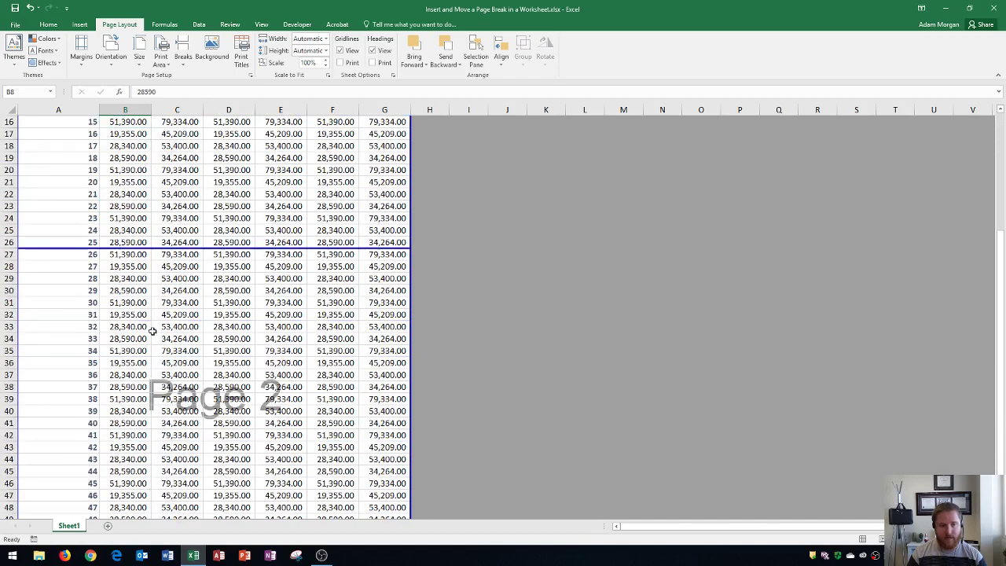
{"action": "scroll", "coordinate": [161, 314], "scroll_direction": "up", "scroll_amount": 5}
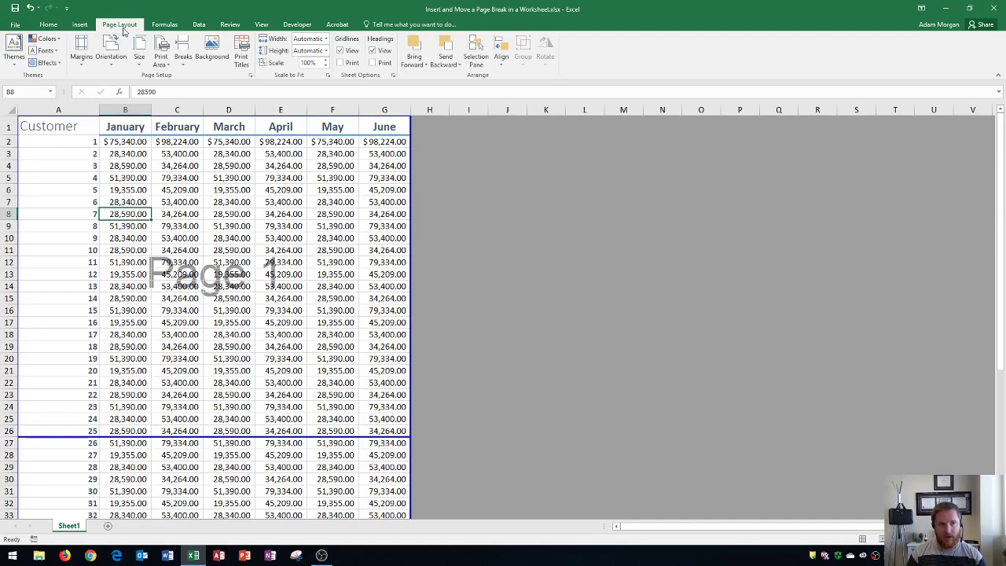
Reset all page breaks and scroll through the sheet to check the default pages.
{"action": "left_click", "coordinate": [182, 52]}
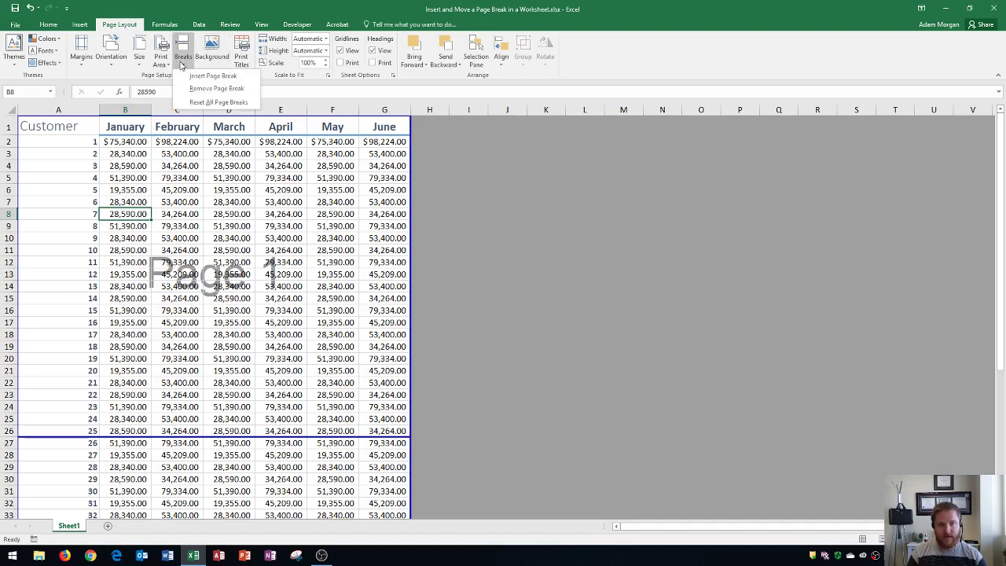
{"action": "left_click", "coordinate": [215, 103]}
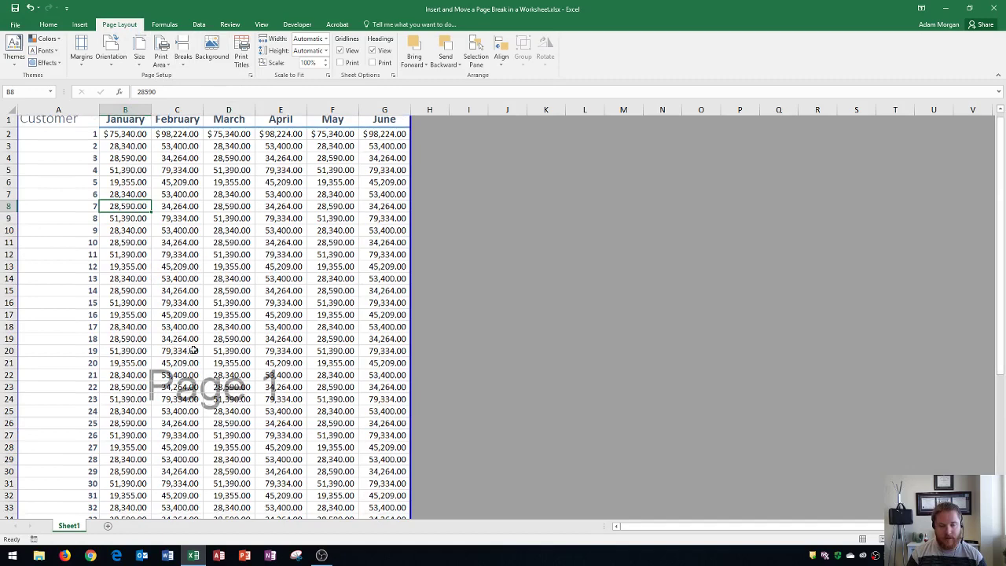
{"action": "scroll", "coordinate": [154, 358], "scroll_direction": "down", "scroll_amount": 8}
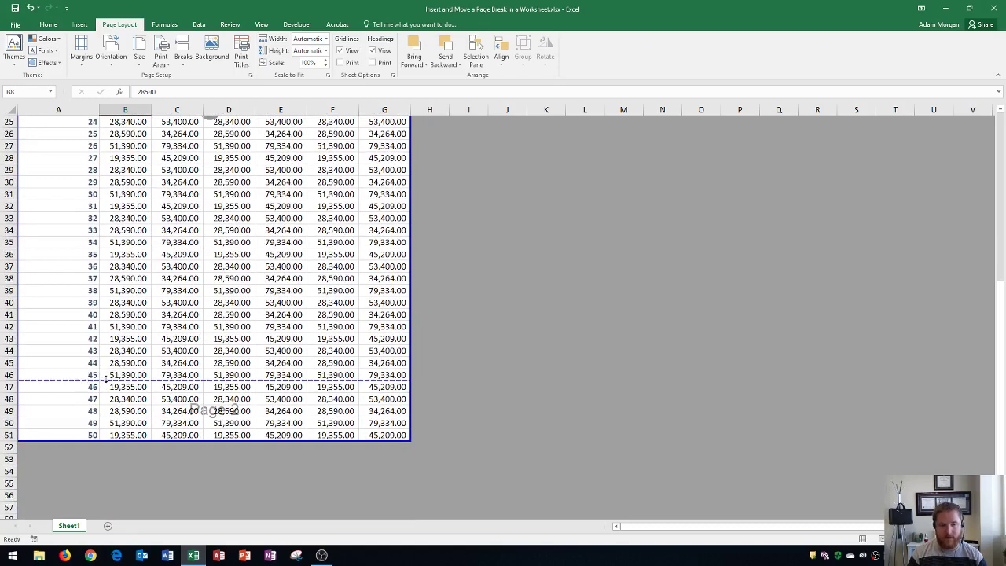
{"action": "scroll", "coordinate": [110, 358], "scroll_direction": "up", "scroll_amount": 8}
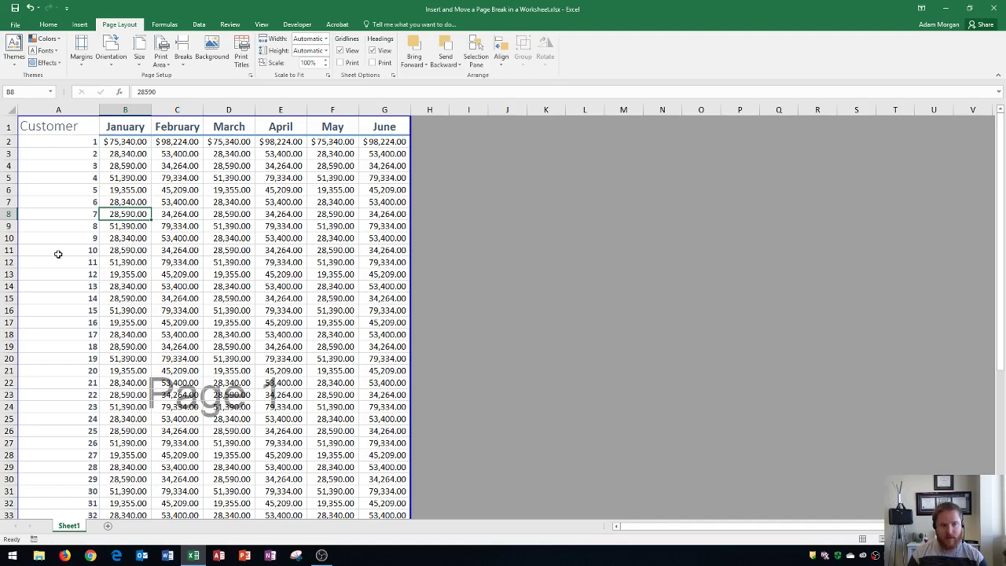
{"action": "scroll", "coordinate": [110, 322], "scroll_direction": "down", "scroll_amount": 6}
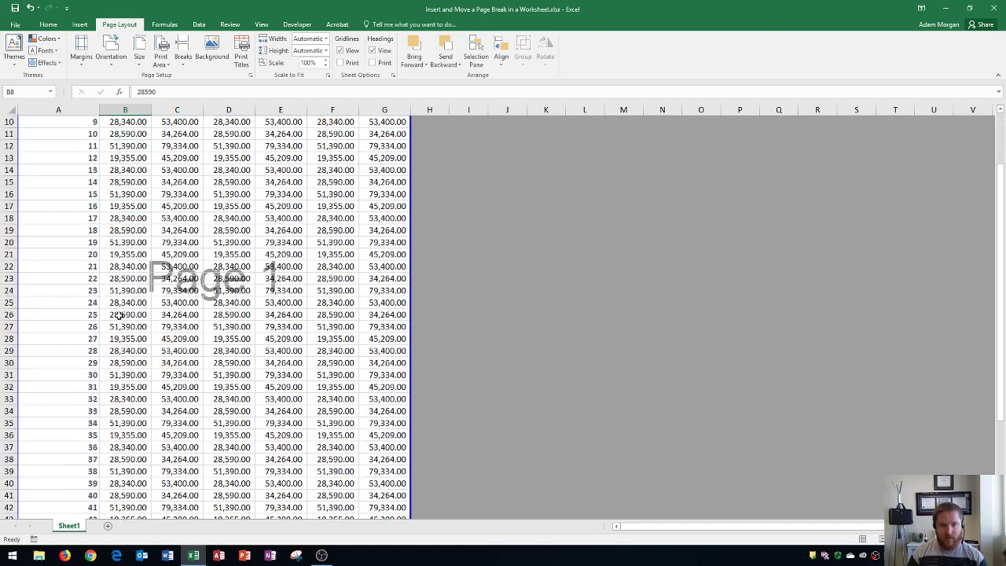
{"action": "scroll", "coordinate": [118, 313], "scroll_direction": "down", "scroll_amount": 4}
{"action": "scroll", "coordinate": [116, 314], "scroll_direction": "up", "scroll_amount": 10}
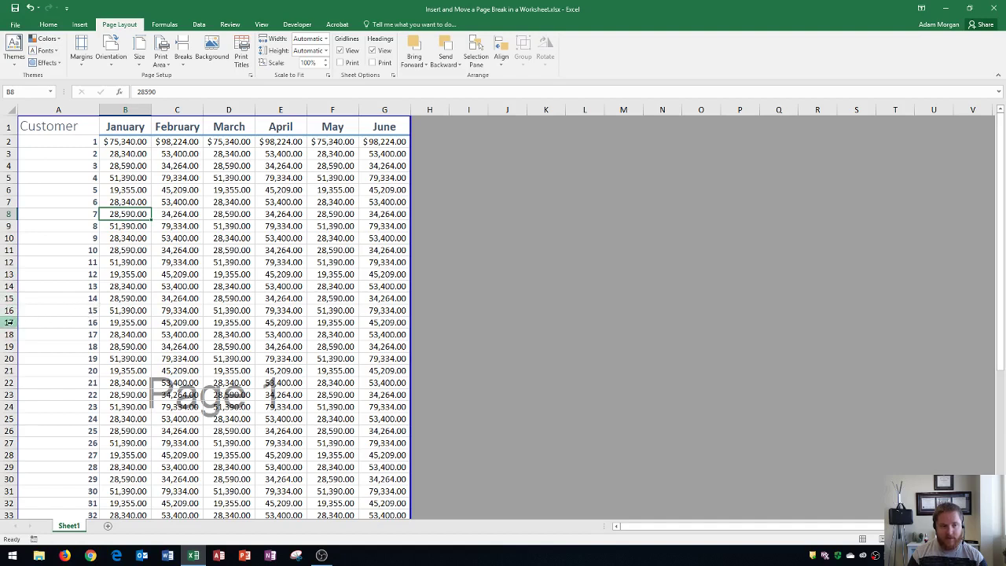
Insert a manual page break above row 17 so Page 2 begins with customer 16.
{"action": "left_click", "coordinate": [8, 322]}
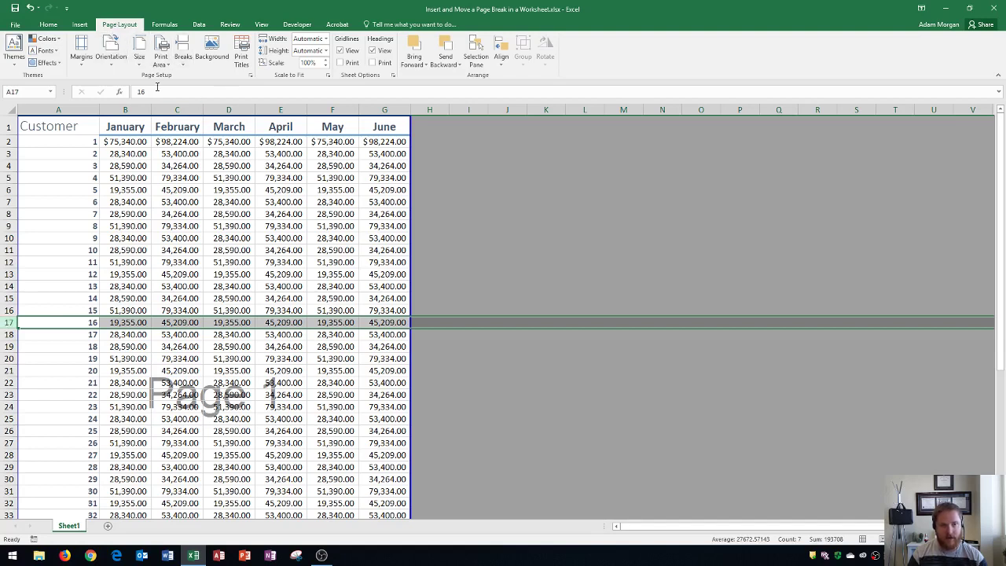
{"action": "left_click", "coordinate": [183, 57]}
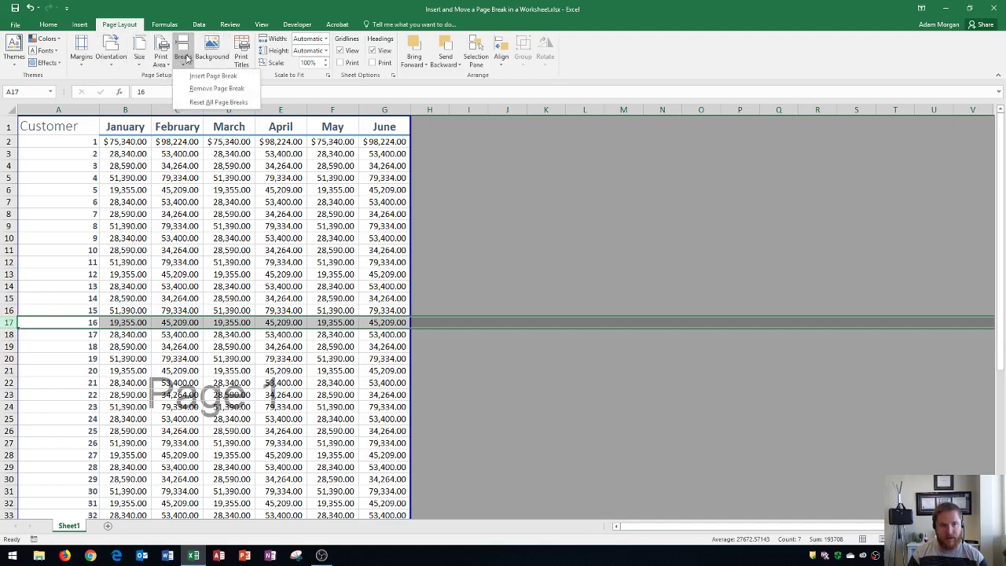
{"action": "left_click", "coordinate": [205, 77]}
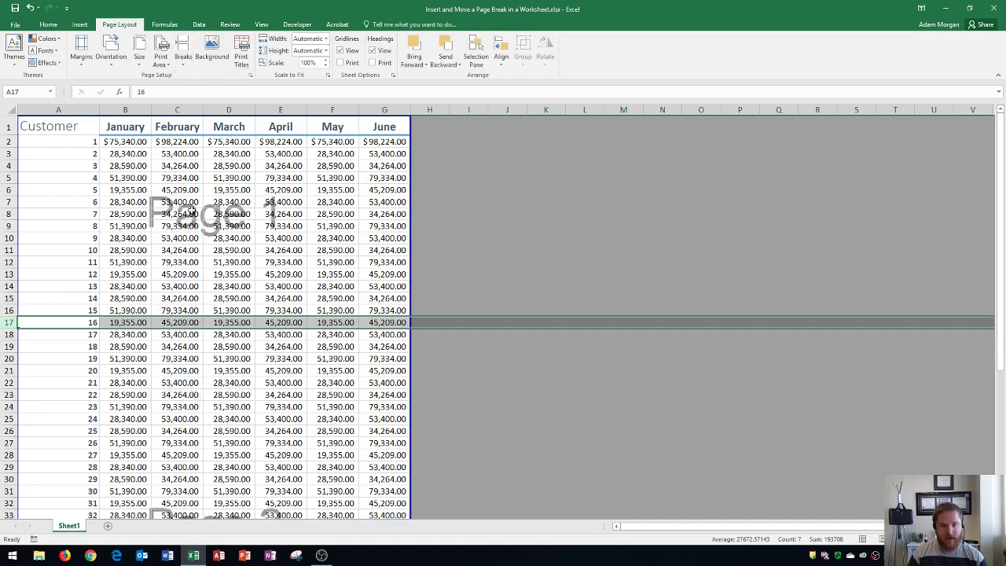
{"action": "left_click", "coordinate": [174, 380]}
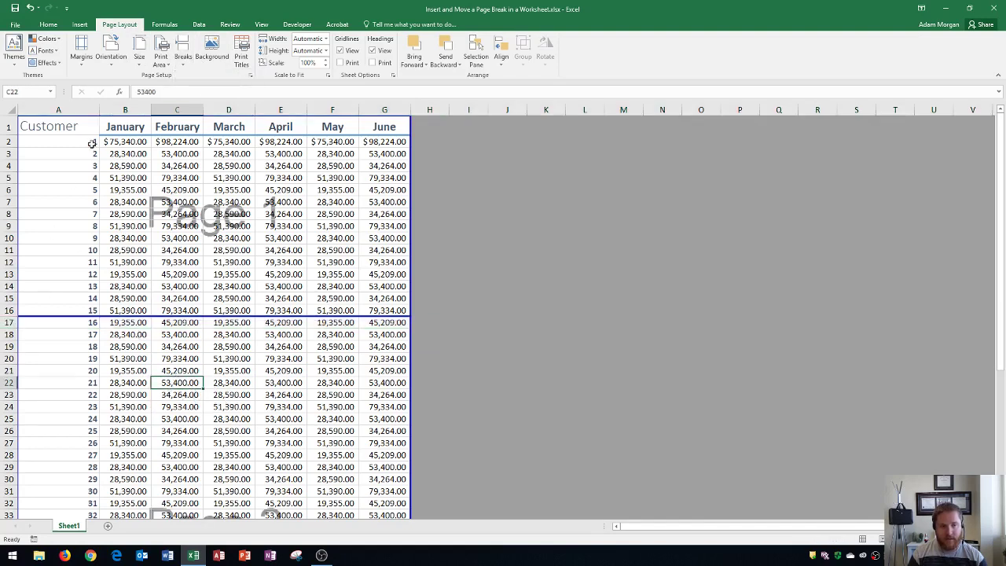
{"action": "scroll", "coordinate": [98, 301], "scroll_direction": "down", "scroll_amount": 3}
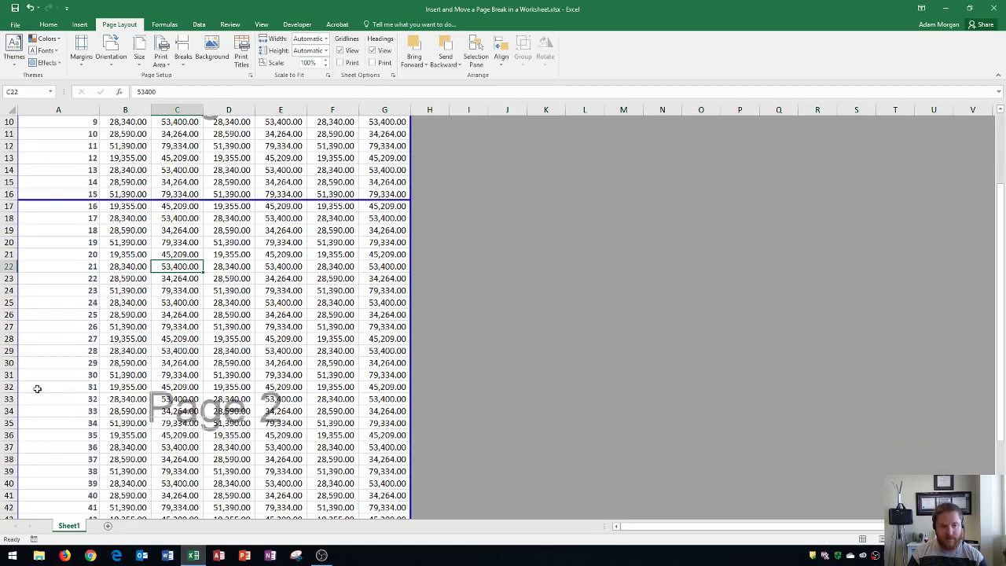
Insert a manual page break above row 32 so Page 3 starts at customer 31.
{"action": "left_click", "coordinate": [10, 387]}
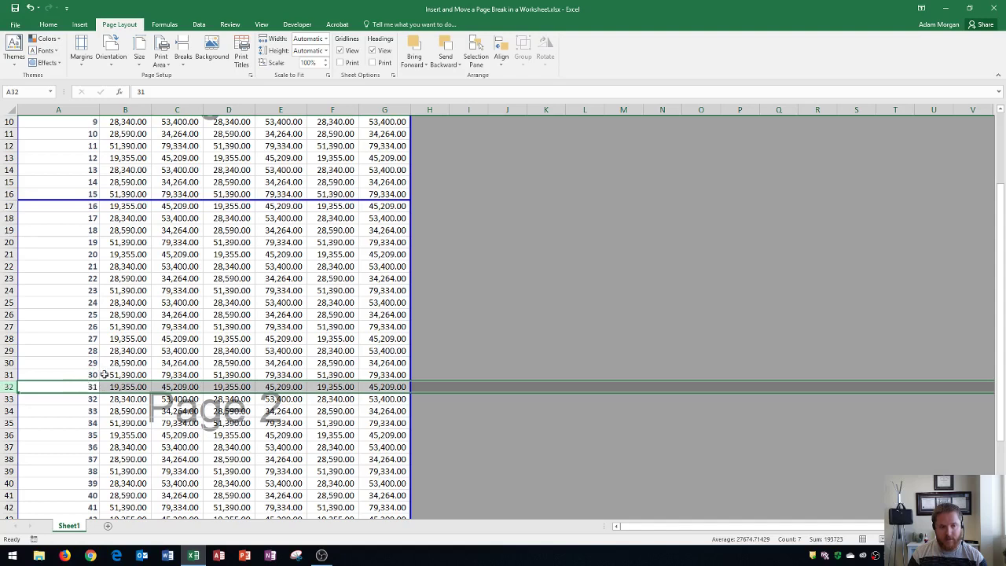
{"action": "left_click", "coordinate": [185, 57]}
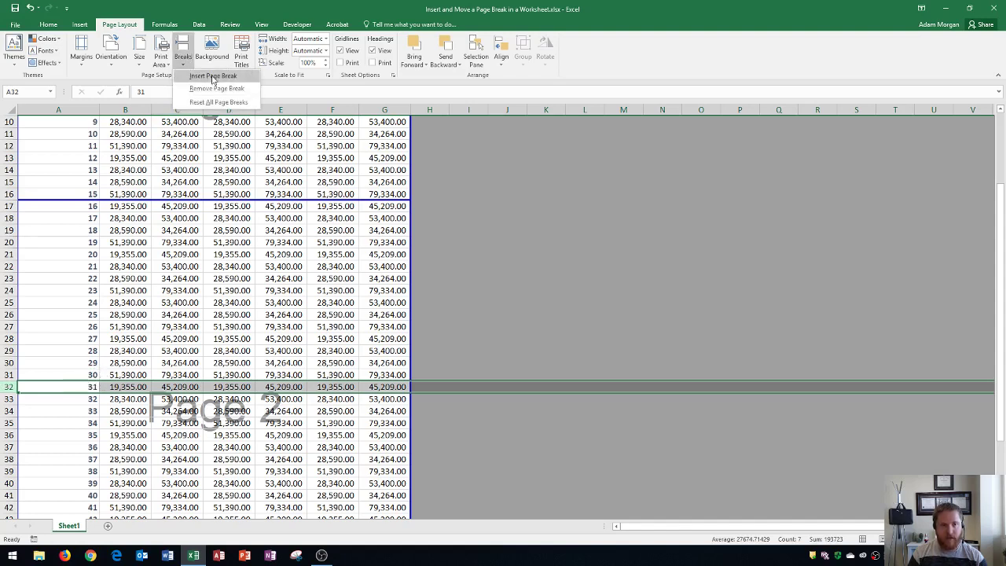
{"action": "left_click", "coordinate": [213, 76]}
{"action": "scroll", "coordinate": [85, 350], "scroll_direction": "down", "scroll_amount": 2}
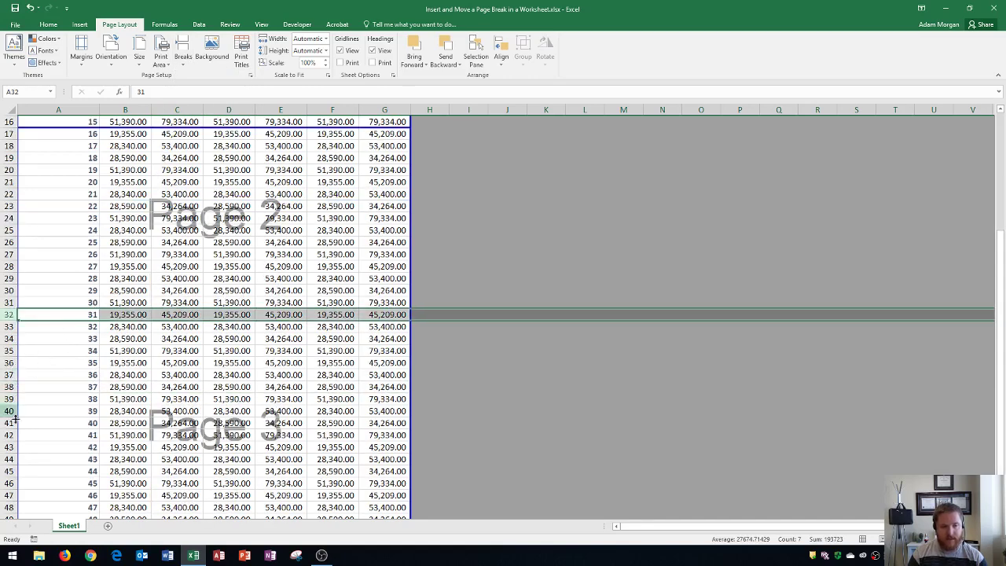
Insert another manual page break above row 47 so Page 4 starts at customer 46.
{"action": "left_click", "coordinate": [11, 496]}
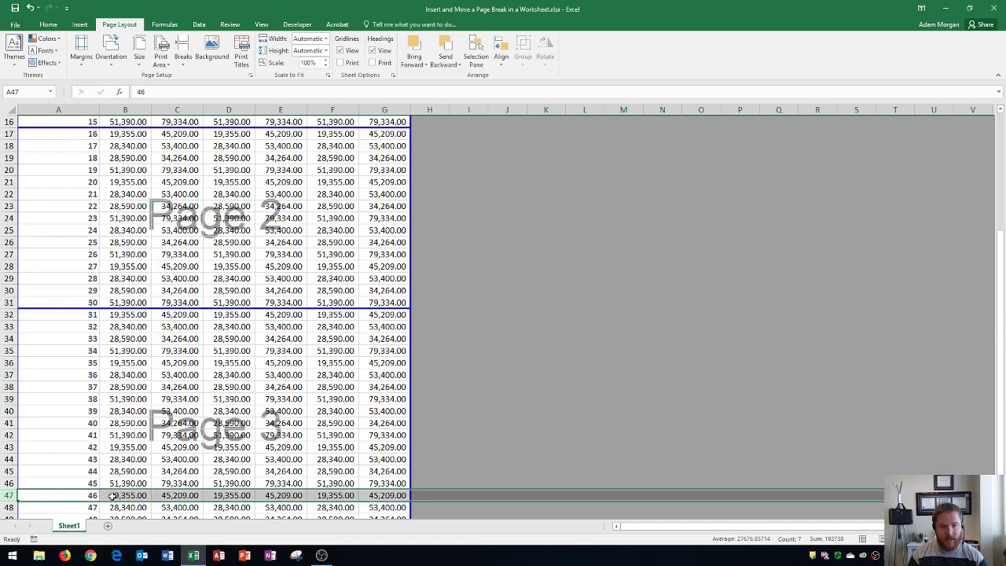
{"action": "scroll", "coordinate": [86, 470], "scroll_direction": "down", "scroll_amount": 1}
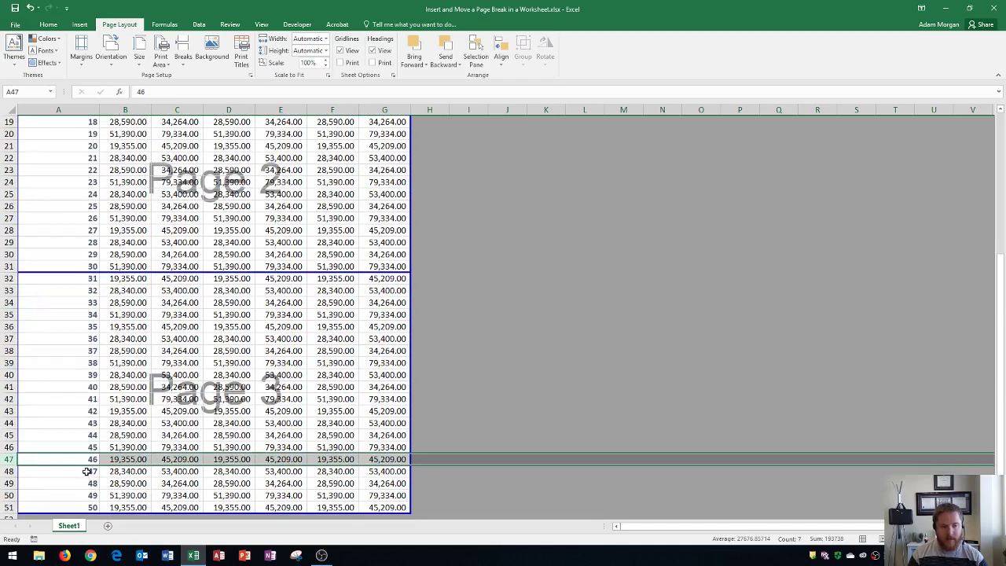
{"action": "left_click", "coordinate": [184, 56]}
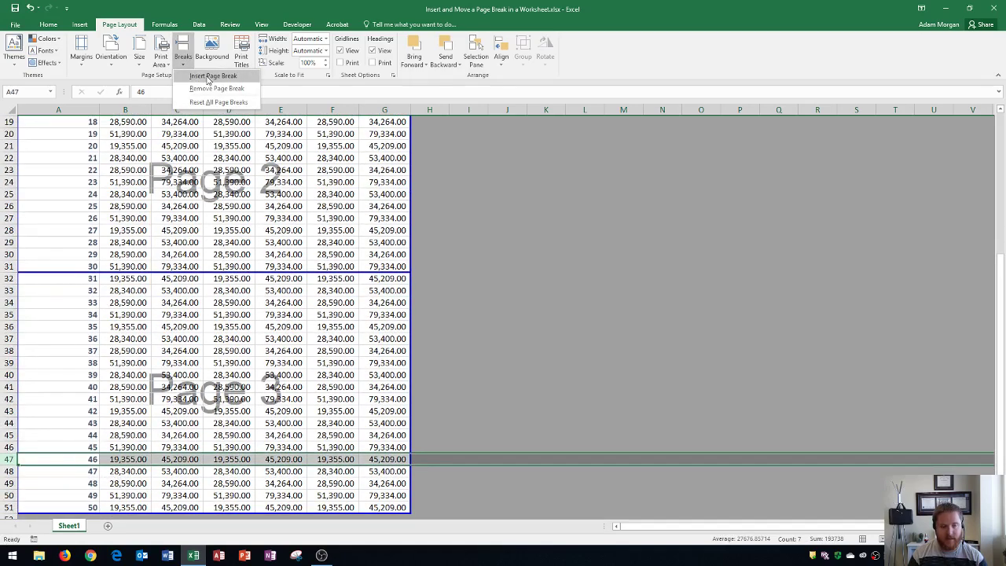
{"action": "left_click", "coordinate": [211, 76]}
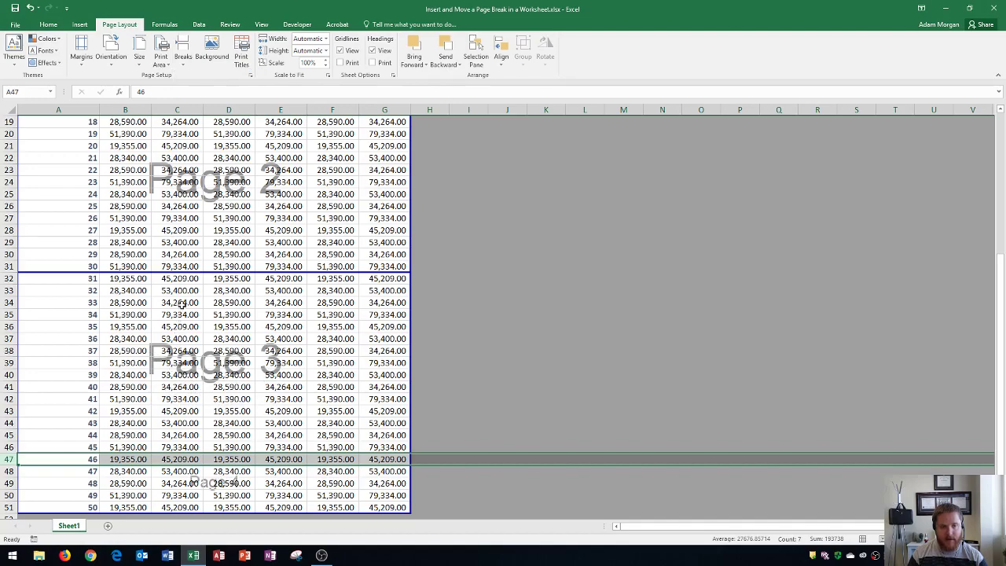
{"action": "scroll", "coordinate": [181, 304], "scroll_direction": "up", "scroll_amount": 6}
{"action": "scroll", "coordinate": [199, 272], "scroll_direction": "down", "scroll_amount": 9}
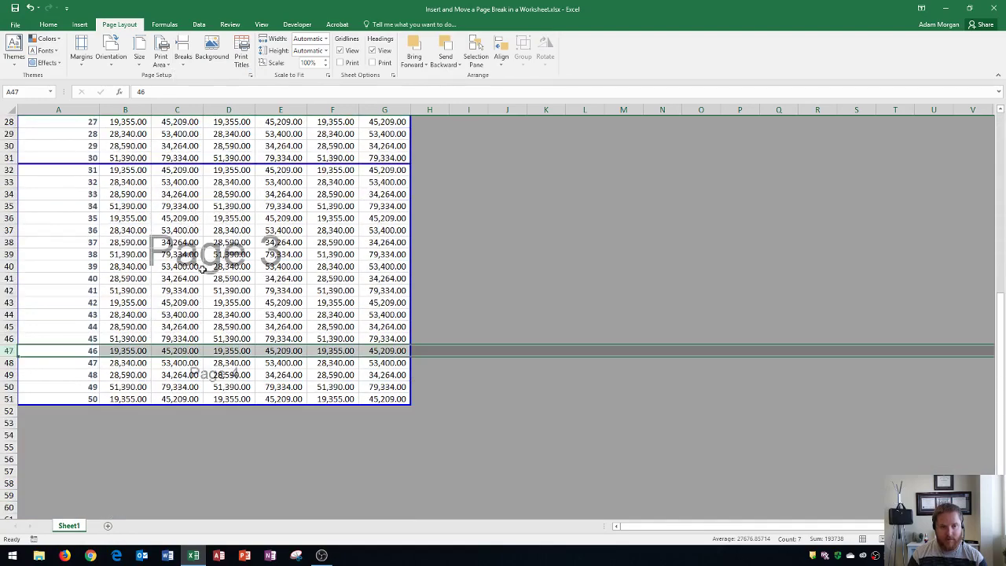
{"action": "scroll", "coordinate": [203, 268], "scroll_direction": "down", "scroll_amount": 1}
{"action": "left_click", "coordinate": [187, 350]}
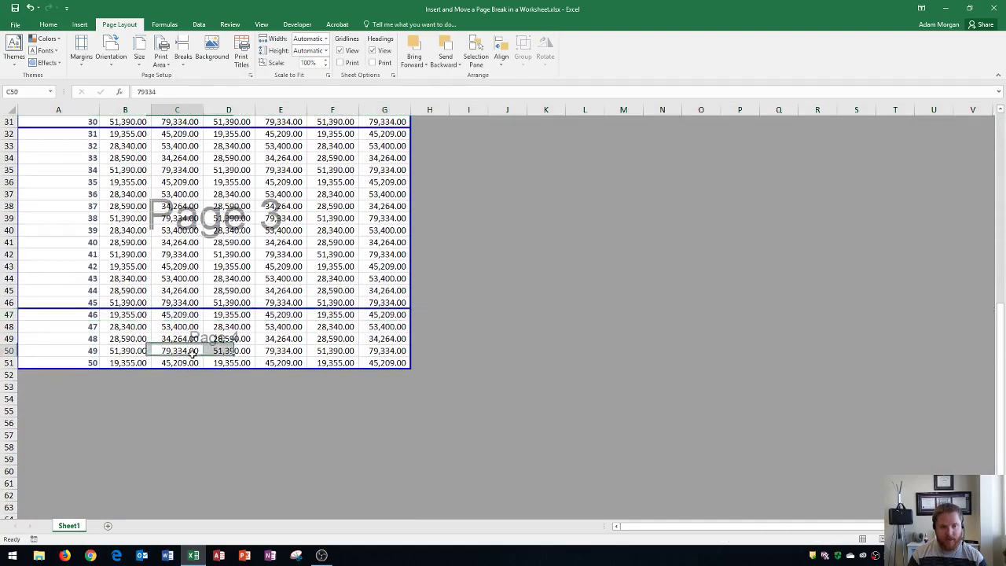
{"action": "left_click", "coordinate": [18, 26]}
{"action": "left_click", "coordinate": [24, 177]}
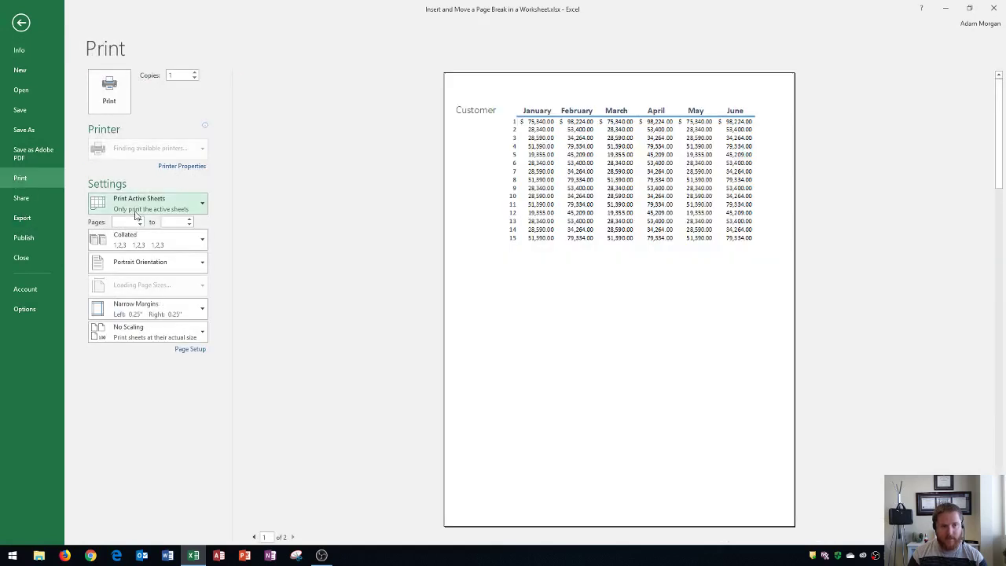
{"action": "scroll", "coordinate": [565, 244], "scroll_direction": "down", "scroll_amount": 1}
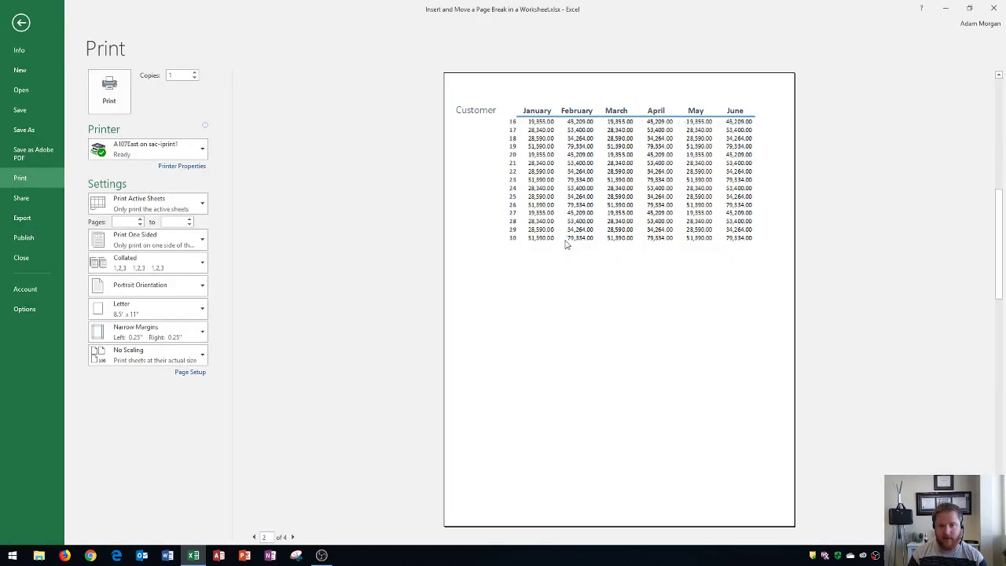
{"action": "scroll", "coordinate": [571, 244], "scroll_direction": "down", "scroll_amount": 1}
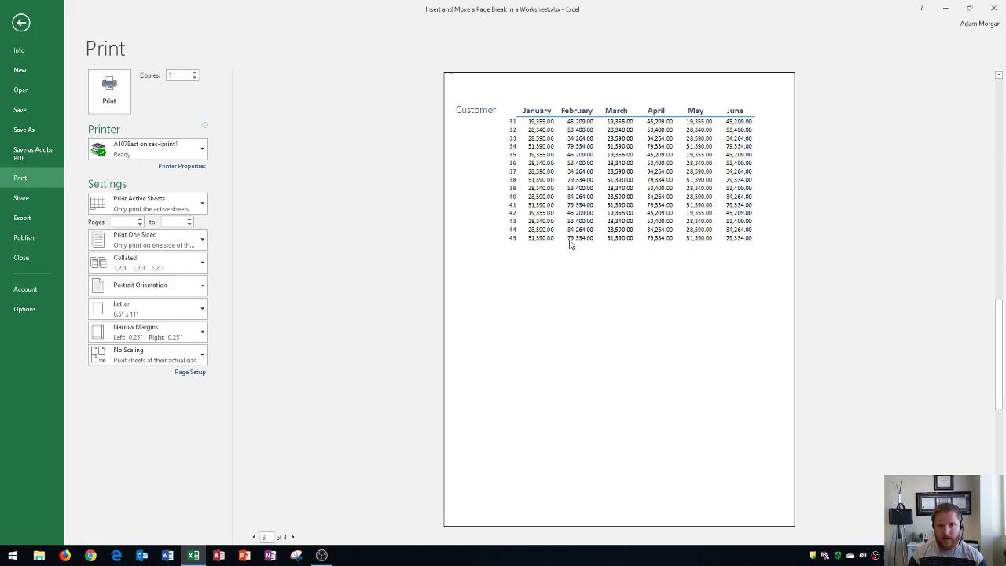
{"action": "scroll", "coordinate": [571, 244], "scroll_direction": "down", "scroll_amount": 1}
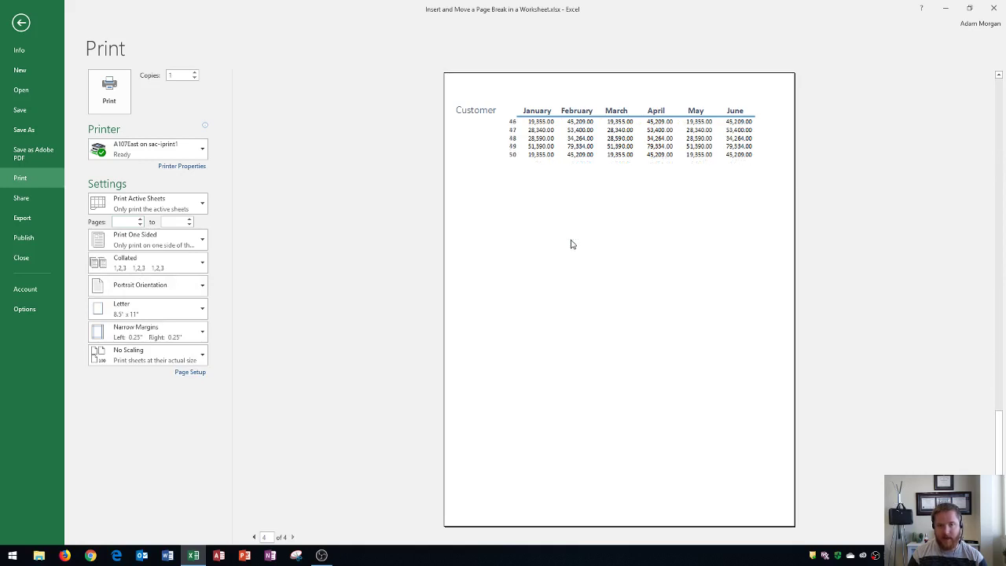
{"action": "left_click", "coordinate": [21, 22]}
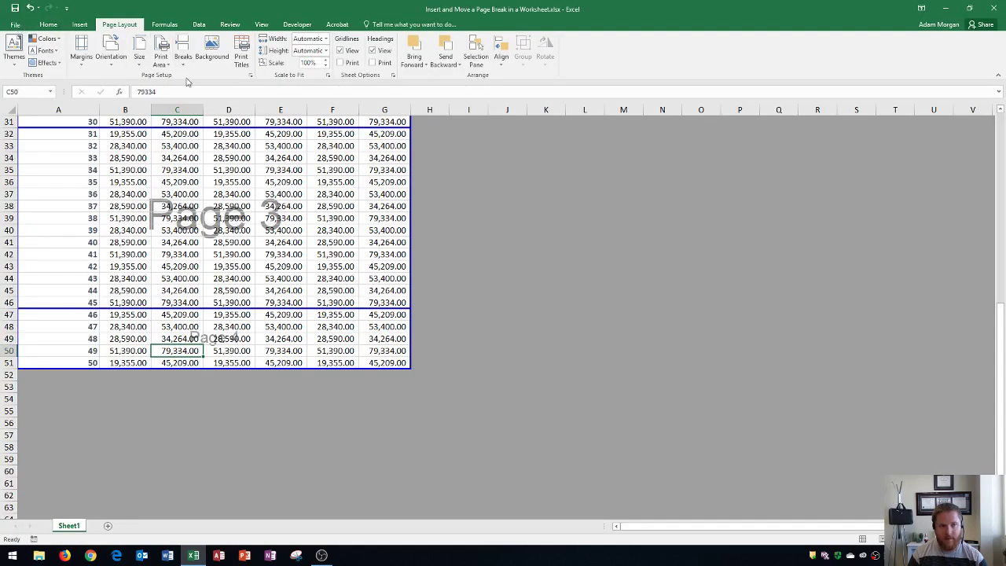
Reset all page breaks, leaving only the automatic break before customer 46.
{"action": "left_click", "coordinate": [157, 158]}
{"action": "left_click", "coordinate": [161, 58]}
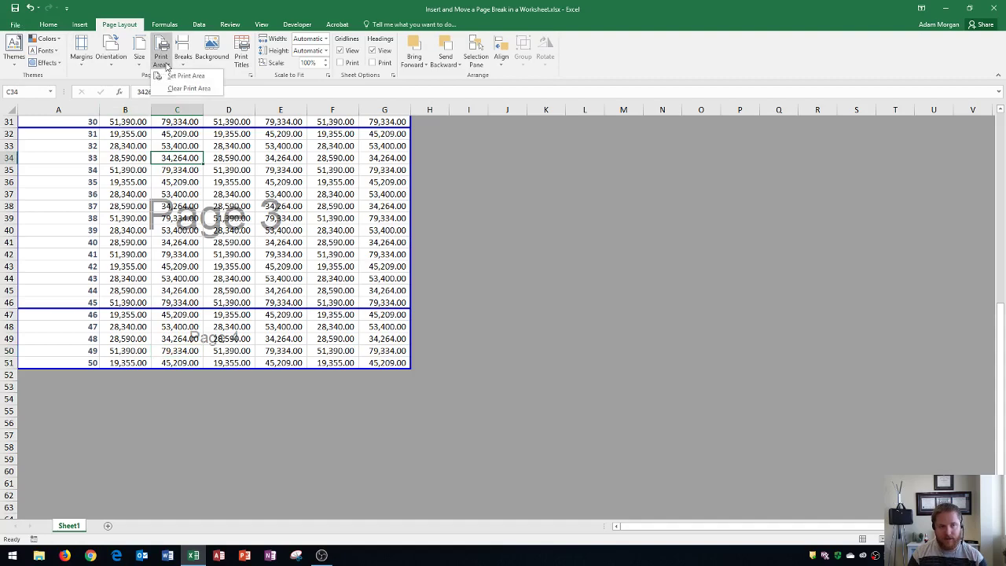
{"action": "left_click", "coordinate": [165, 60]}
{"action": "left_click", "coordinate": [184, 58]}
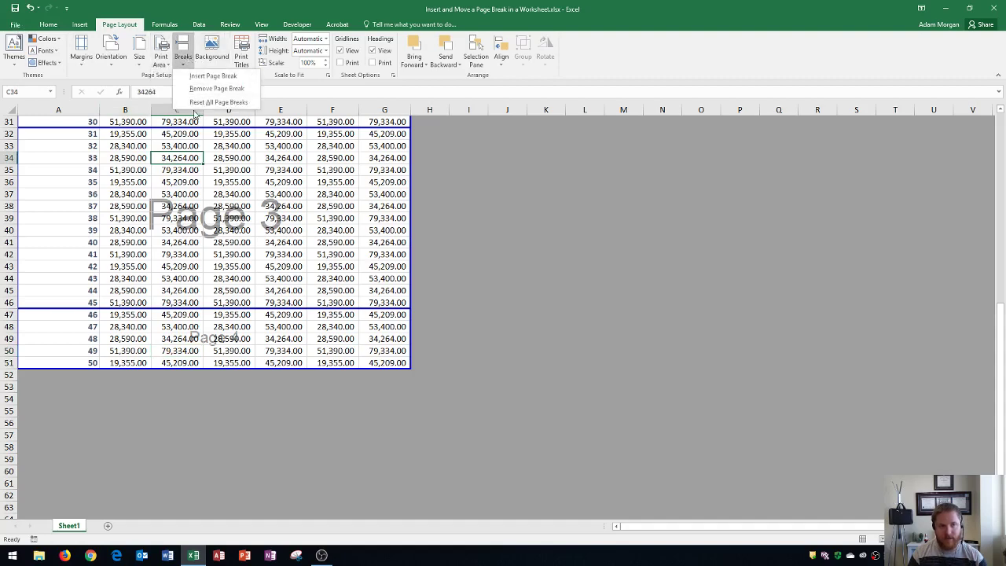
{"action": "left_click", "coordinate": [208, 103]}
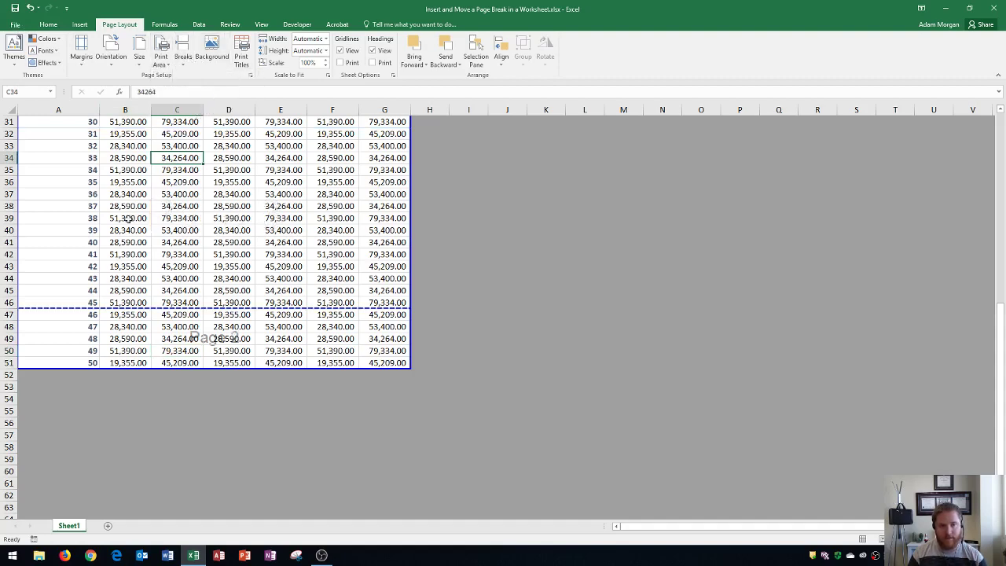
{"action": "scroll", "coordinate": [139, 222], "scroll_direction": "up", "scroll_amount": 10}
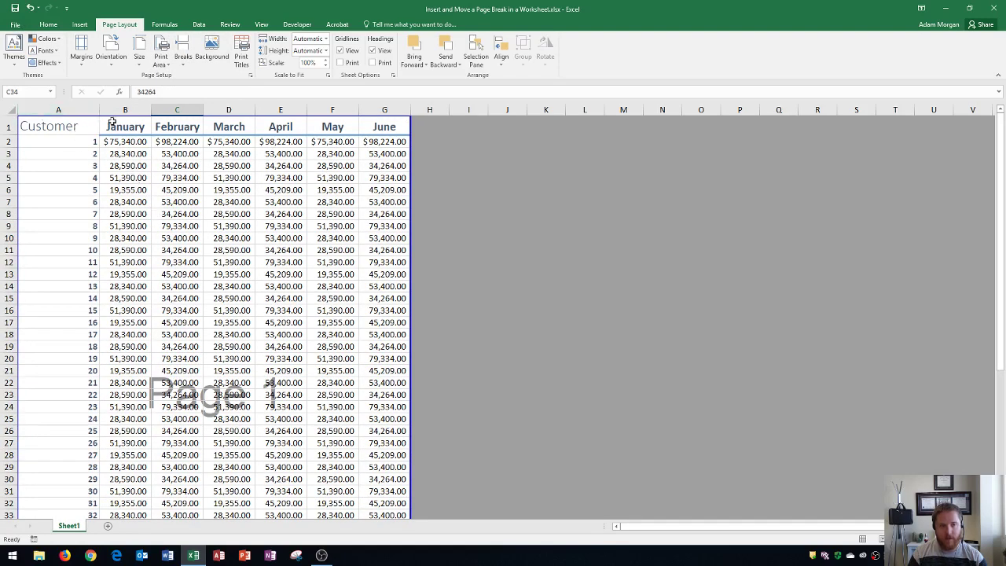
Insert a manual vertical page break before column C, so February starts a new page.
{"action": "left_click", "coordinate": [171, 109]}
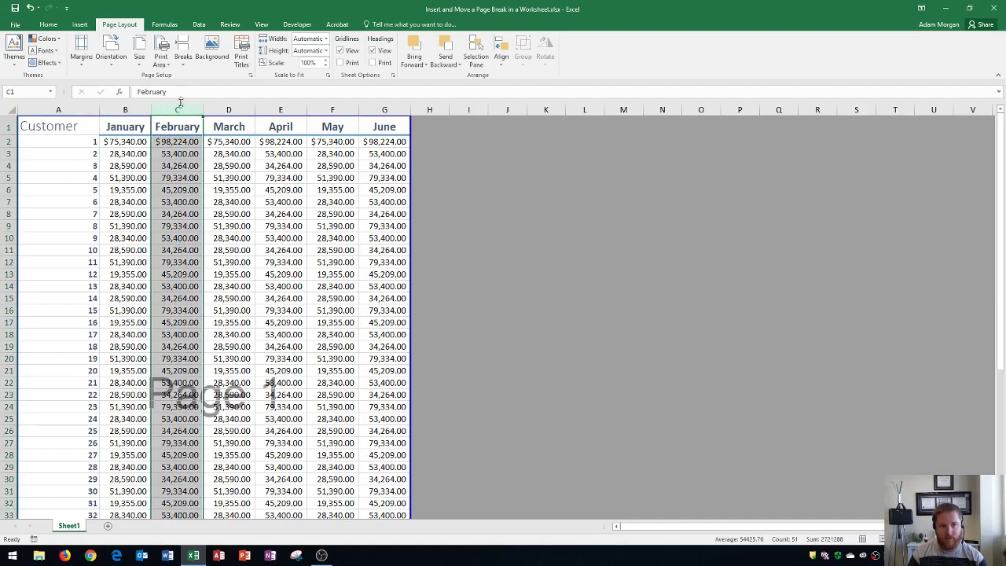
{"action": "left_click", "coordinate": [186, 57]}
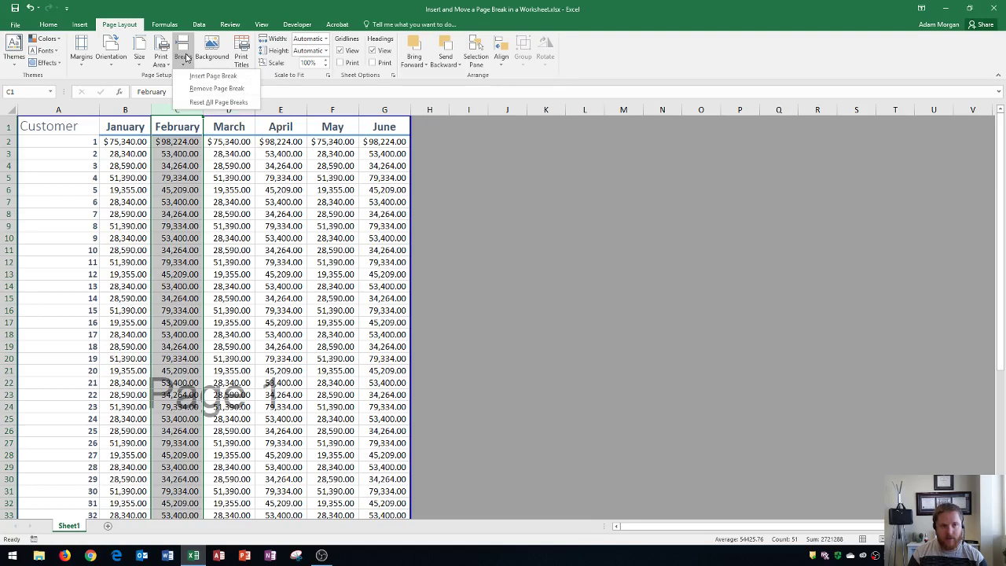
{"action": "left_click", "coordinate": [156, 119]}
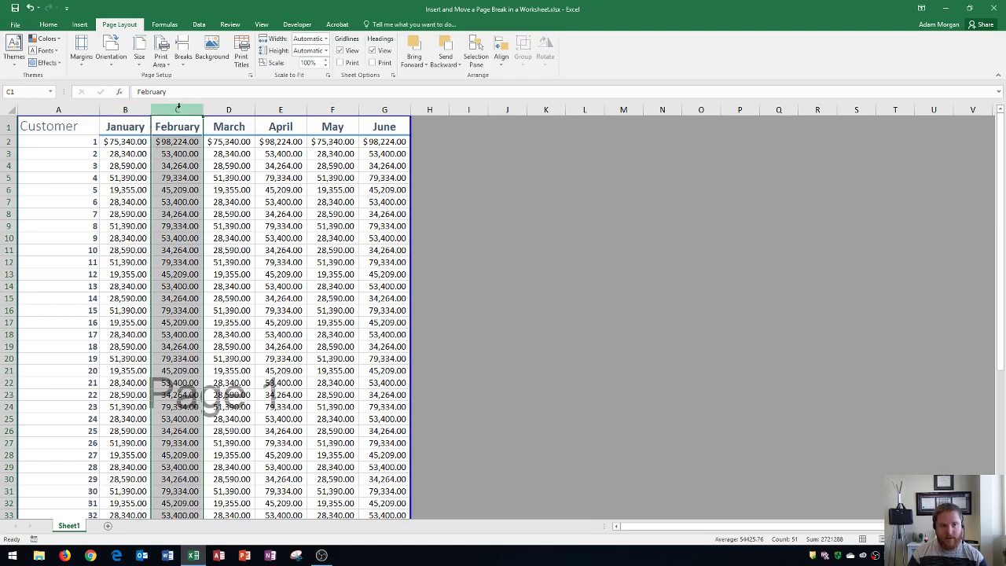
{"action": "left_click", "coordinate": [183, 62]}
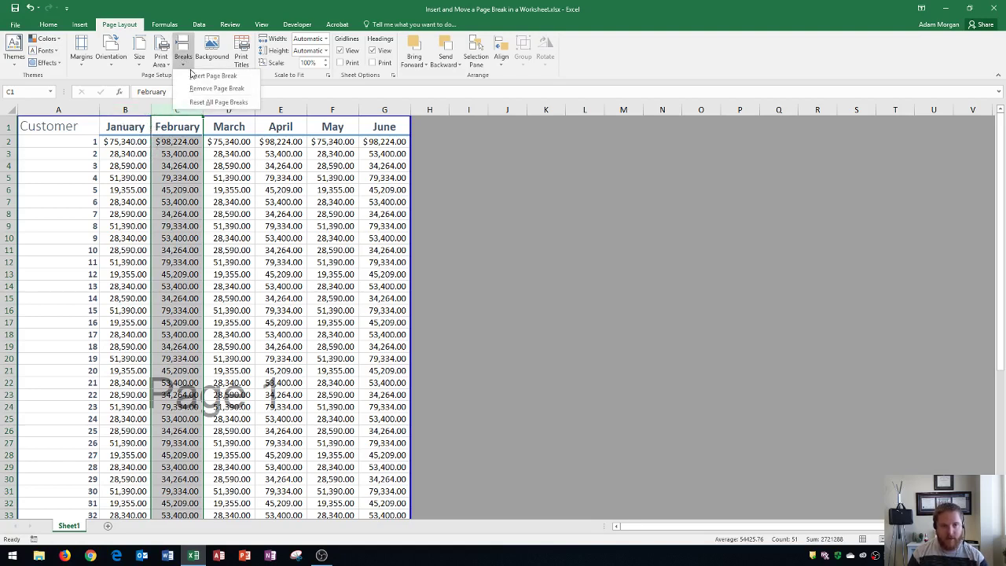
{"action": "left_click", "coordinate": [200, 76]}
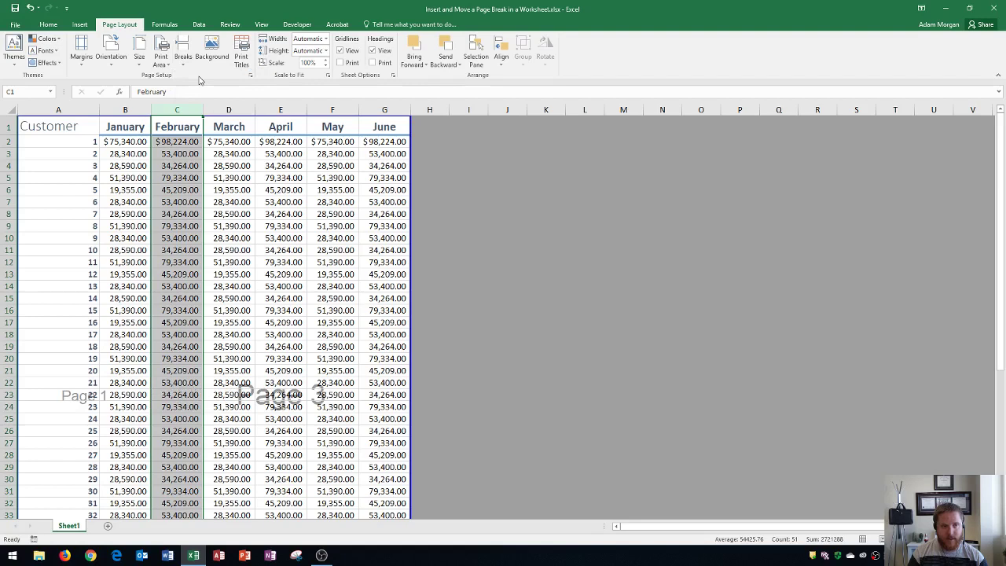
Insert vertical page breaks before the March (D) and April (E) columns.
{"action": "left_click", "coordinate": [74, 228]}
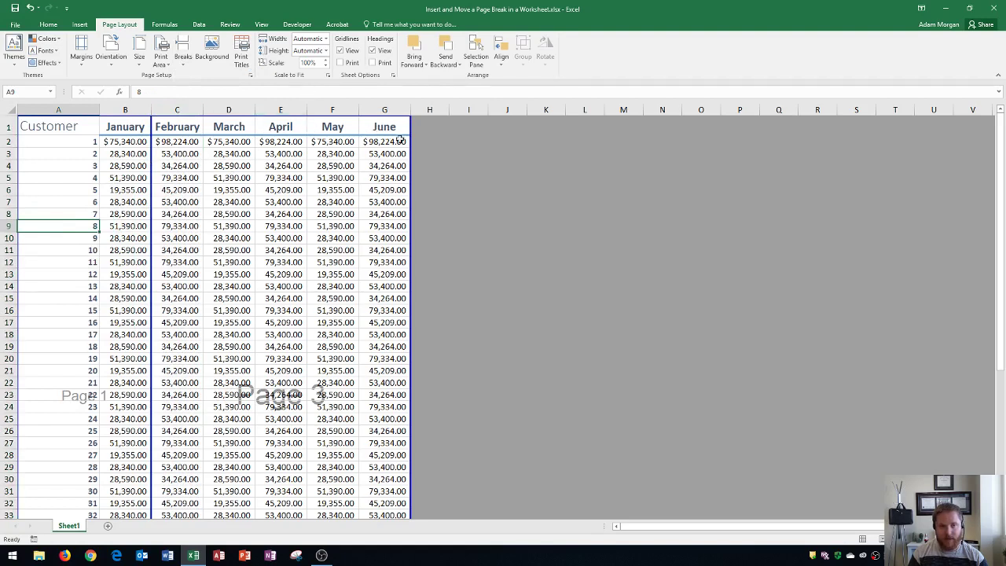
{"action": "left_click", "coordinate": [229, 109]}
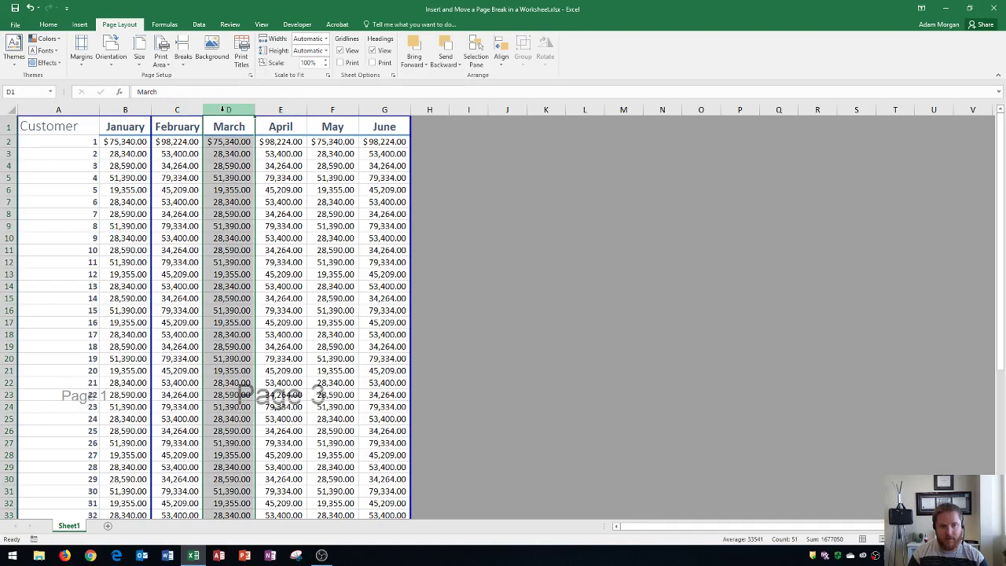
{"action": "left_click", "coordinate": [182, 55]}
{"action": "left_click", "coordinate": [210, 76]}
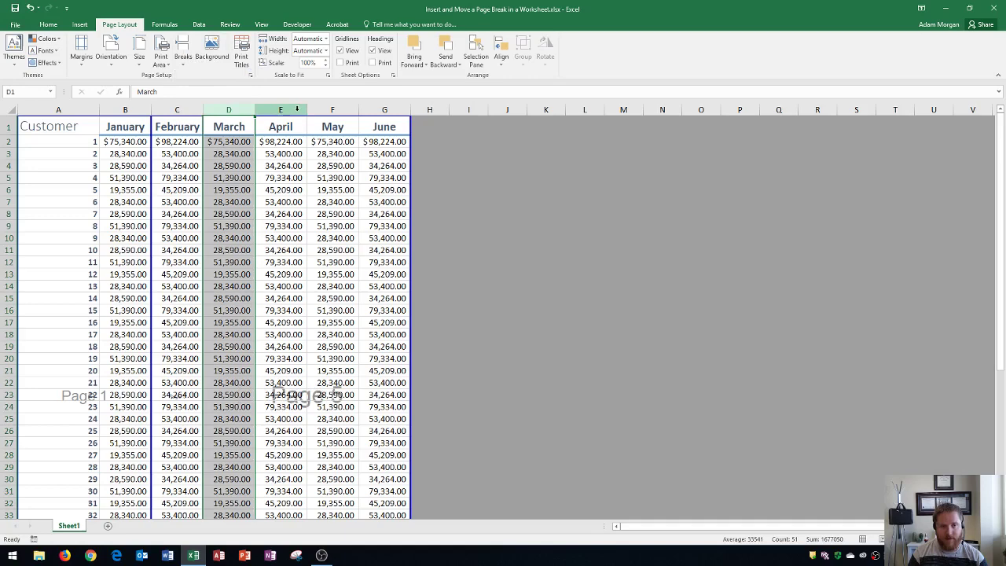
{"action": "mouse_move", "coordinate": [297, 110]}
{"action": "left_mouse_down"}
{"action": "mouse_move", "coordinate": [330, 109]}
{"action": "mouse_move", "coordinate": [290, 110]}
{"action": "left_mouse_up"}
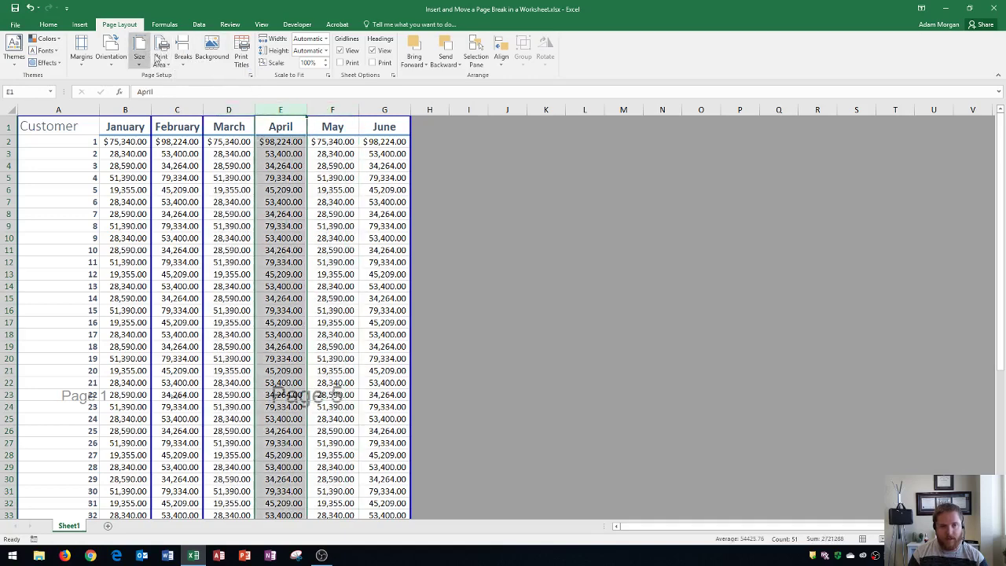
{"action": "left_click", "coordinate": [182, 55]}
{"action": "left_click", "coordinate": [203, 79]}
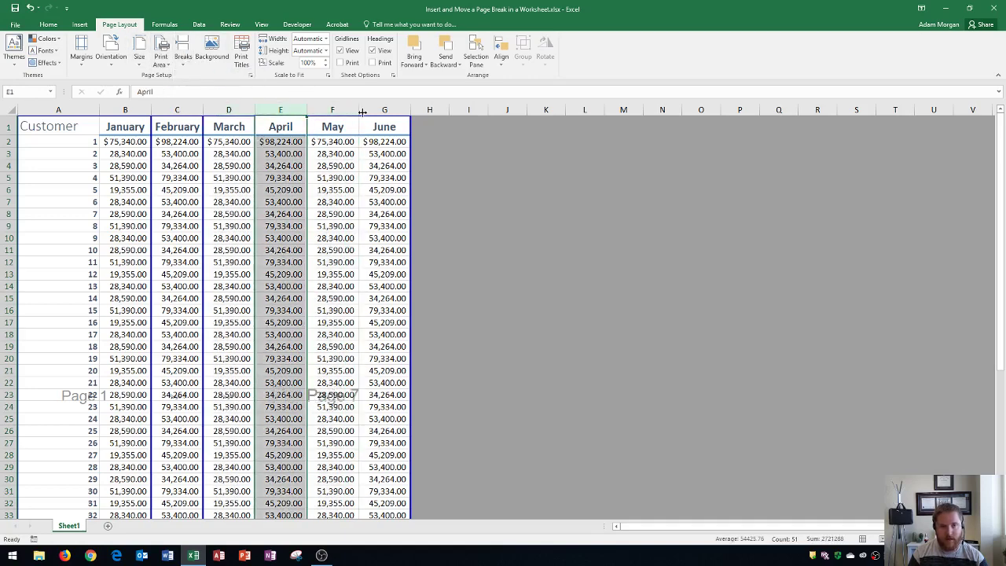
Insert vertical page breaks before the May (F) and June (G) columns.
{"action": "left_click", "coordinate": [336, 109]}
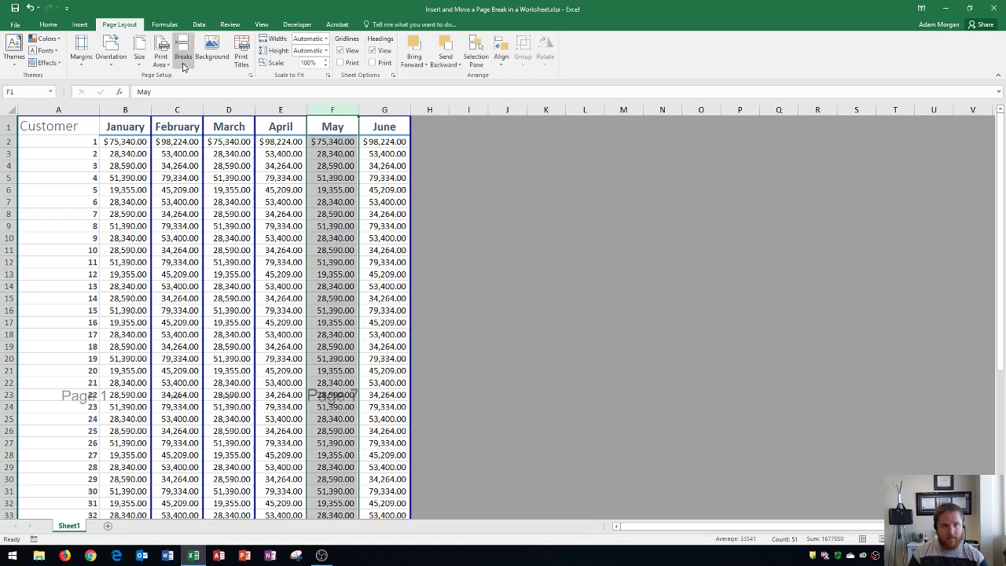
{"action": "left_click", "coordinate": [183, 63]}
{"action": "left_click", "coordinate": [203, 79]}
{"action": "left_click", "coordinate": [378, 110]}
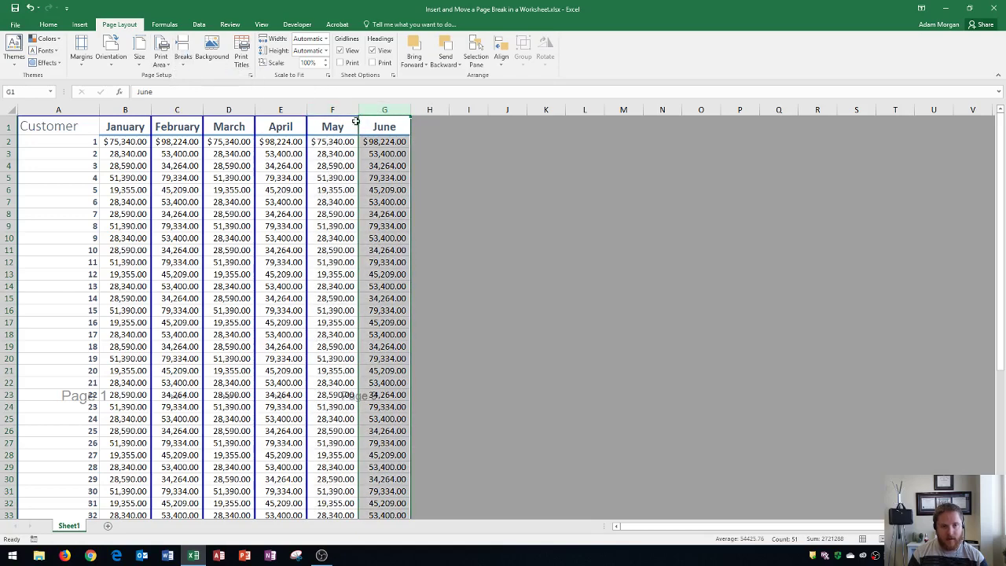
{"action": "left_click", "coordinate": [182, 58]}
{"action": "left_click", "coordinate": [204, 91]}
{"action": "left_click", "coordinate": [186, 240]}
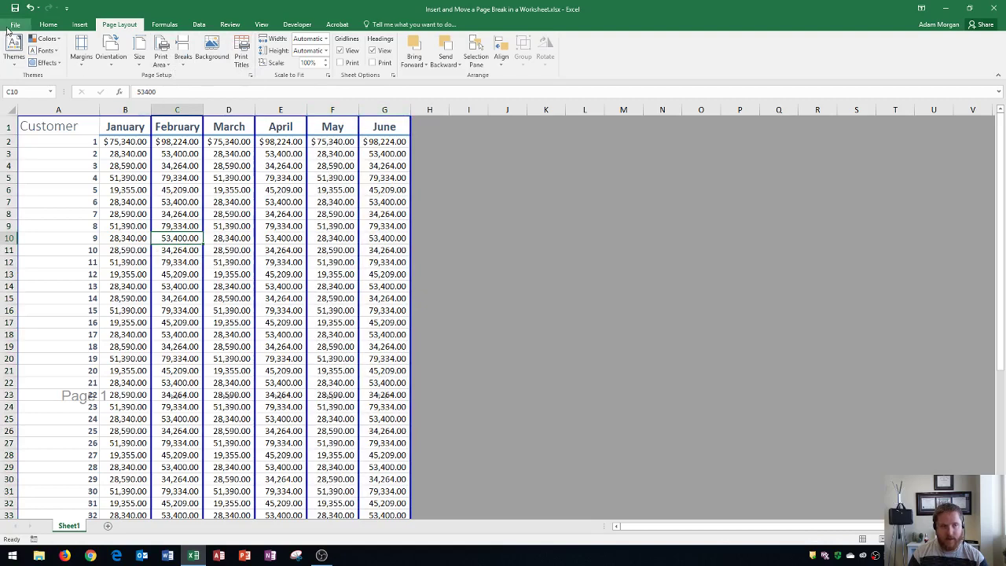
{"action": "left_click", "coordinate": [15, 24]}
{"action": "left_click", "coordinate": [20, 179]}
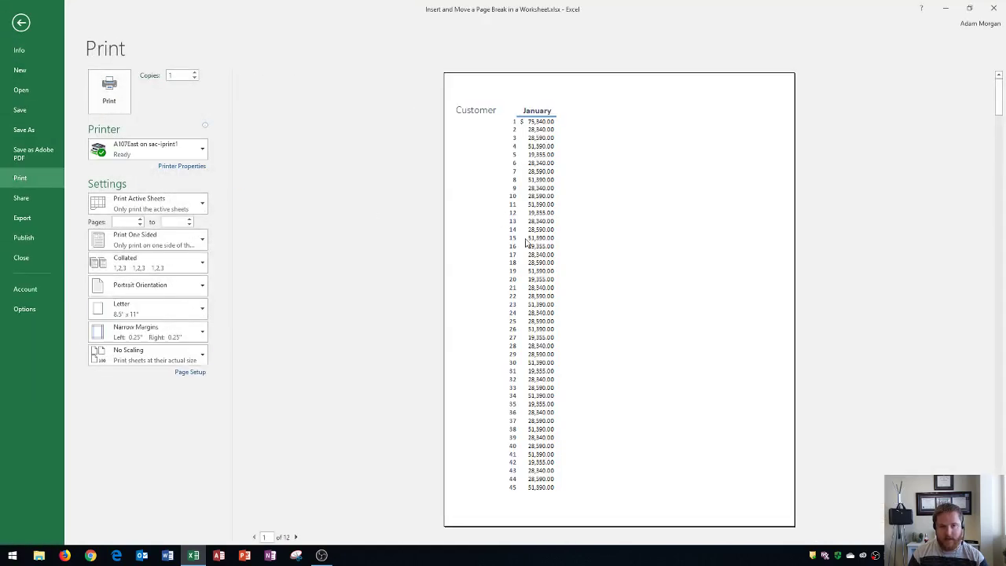
{"action": "scroll", "coordinate": [529, 243], "scroll_direction": "down", "scroll_amount": 2}
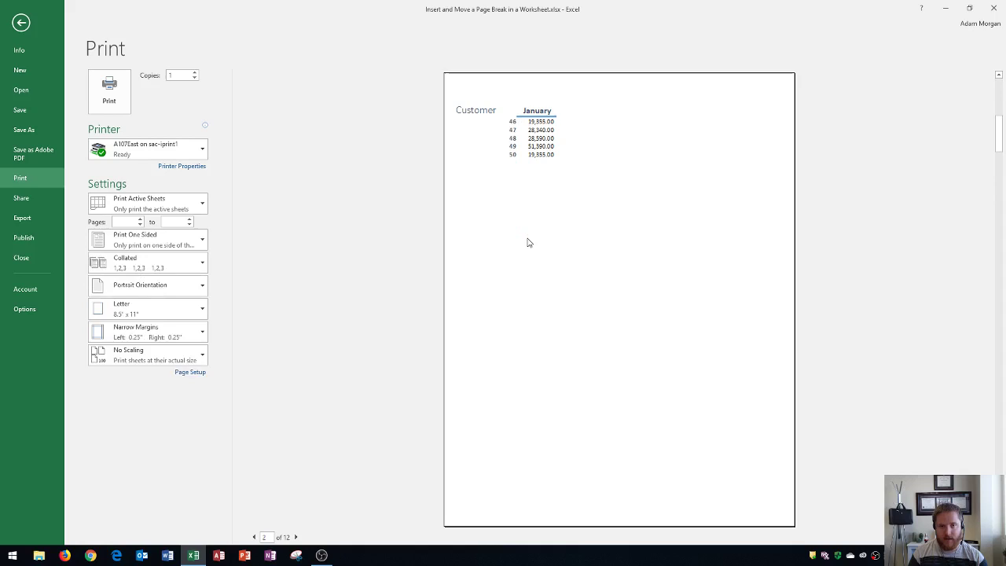
{"action": "scroll", "coordinate": [529, 243], "scroll_direction": "down", "scroll_amount": 2}
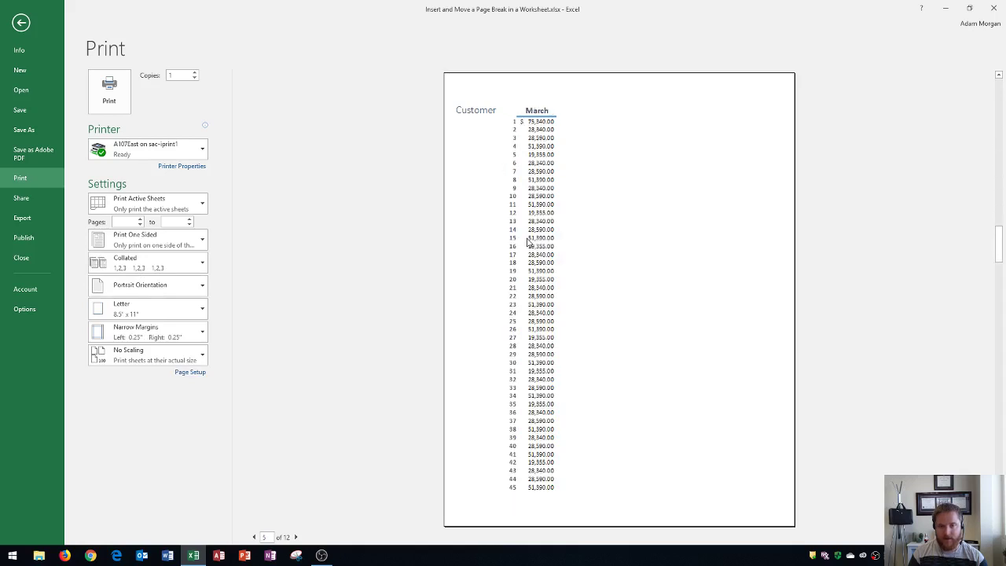
{"action": "scroll", "coordinate": [527, 242], "scroll_direction": "down", "scroll_amount": 3}
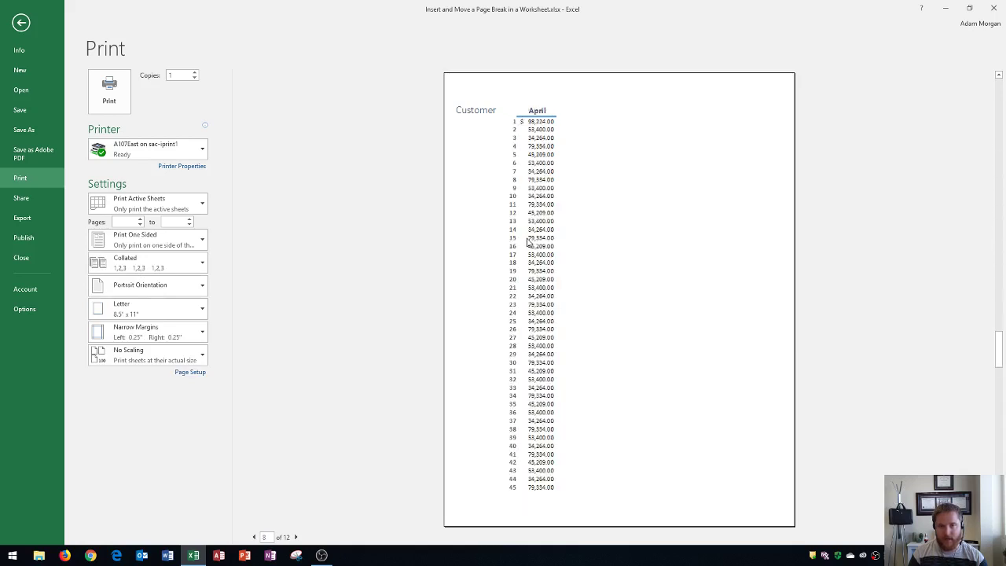
{"action": "scroll", "coordinate": [526, 240], "scroll_direction": "down", "scroll_amount": 4}
{"action": "left_click", "coordinate": [21, 22]}
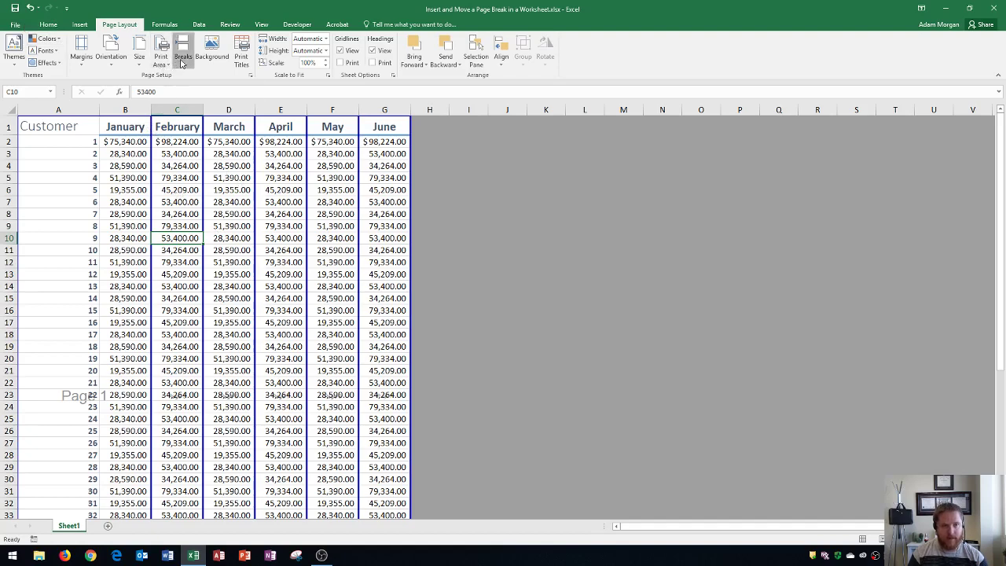
Reset all page breaks, then drag the row break up to below row 26.
{"action": "left_click", "coordinate": [182, 55]}
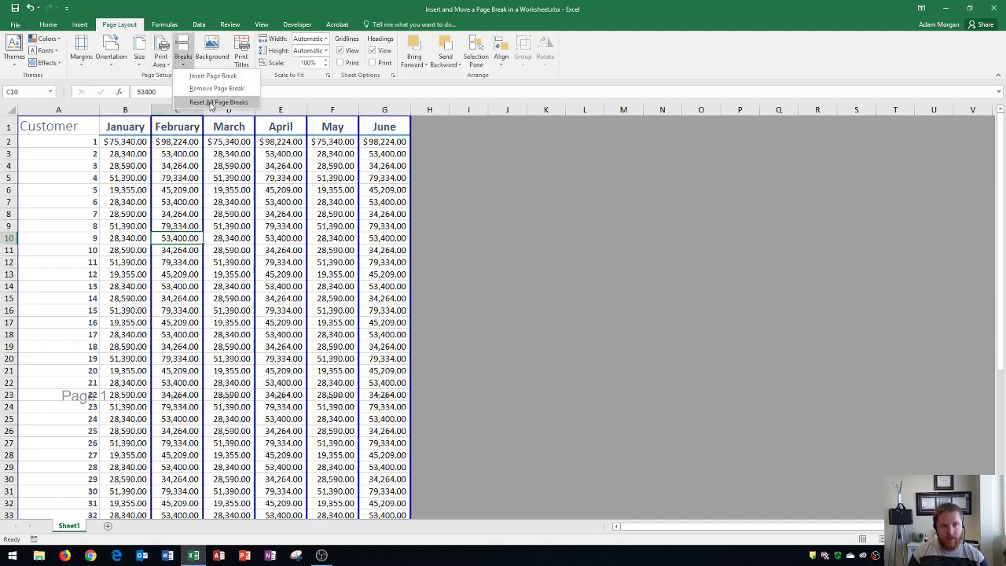
{"action": "left_click", "coordinate": [210, 105]}
{"action": "scroll", "coordinate": [118, 344], "scroll_direction": "down", "scroll_amount": 5}
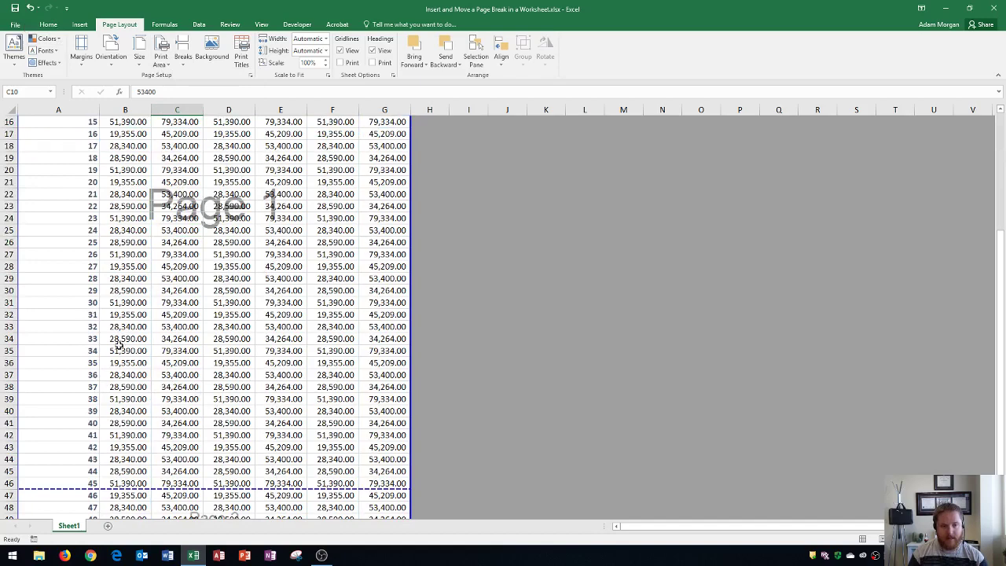
{"action": "scroll", "coordinate": [116, 360], "scroll_direction": "down", "scroll_amount": 1}
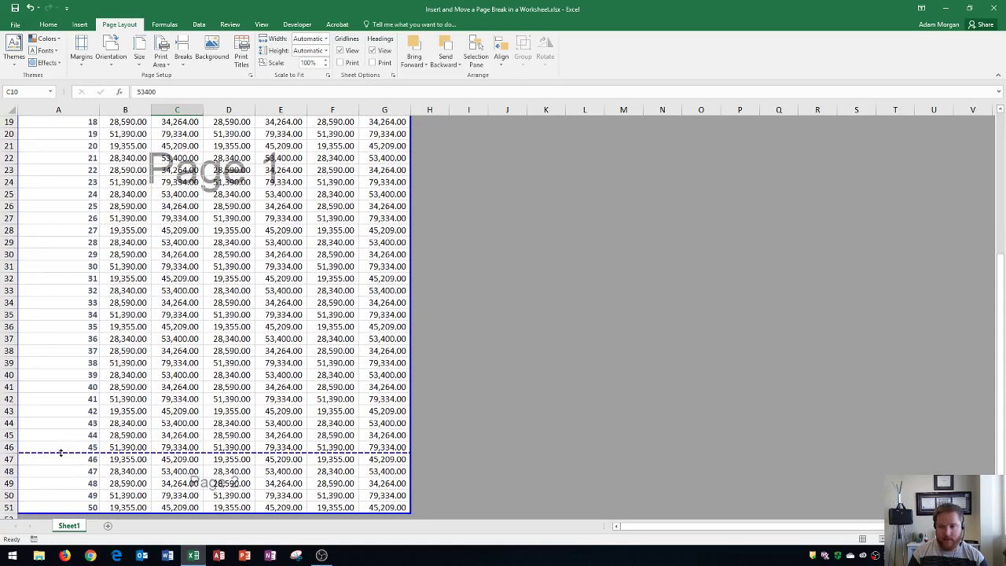
{"action": "left_click_drag", "start_coordinate": [60, 453], "coordinate": [75, 211]}
Check in print preview that customers 1–25 and 26–50 print on two pages.
{"action": "left_click", "coordinate": [15, 24]}
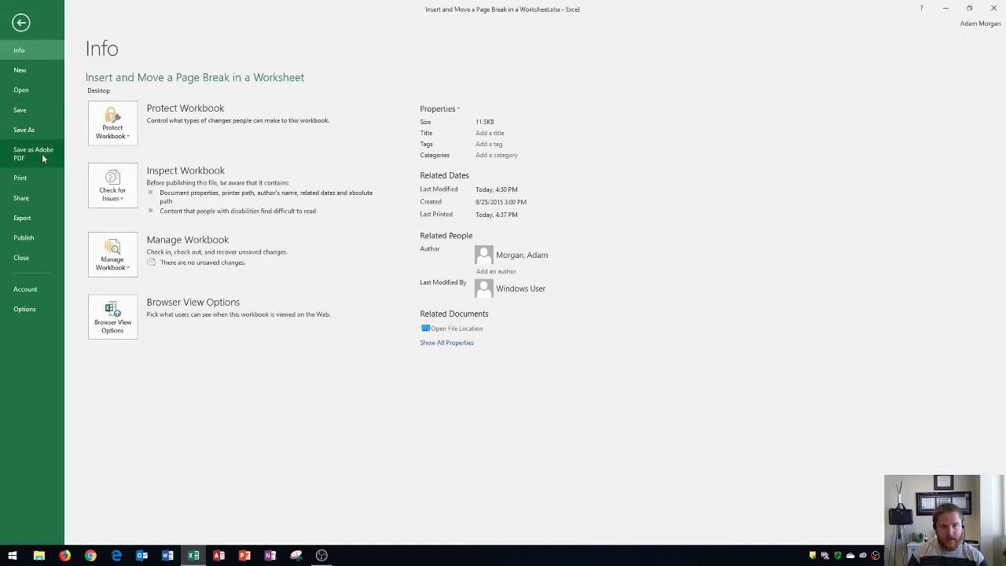
{"action": "left_click", "coordinate": [19, 177]}
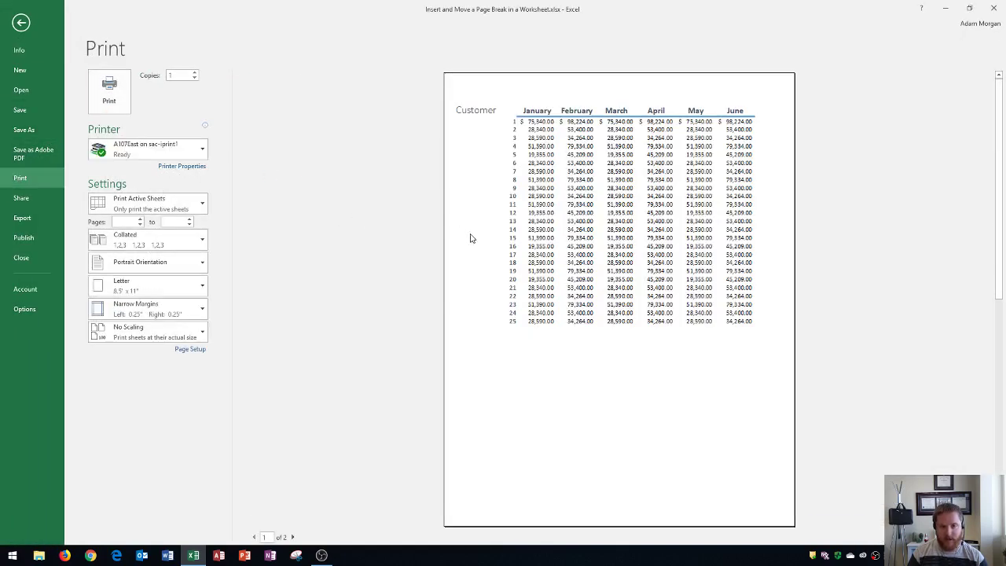
{"action": "scroll", "coordinate": [472, 238], "scroll_direction": "down", "scroll_amount": 1}
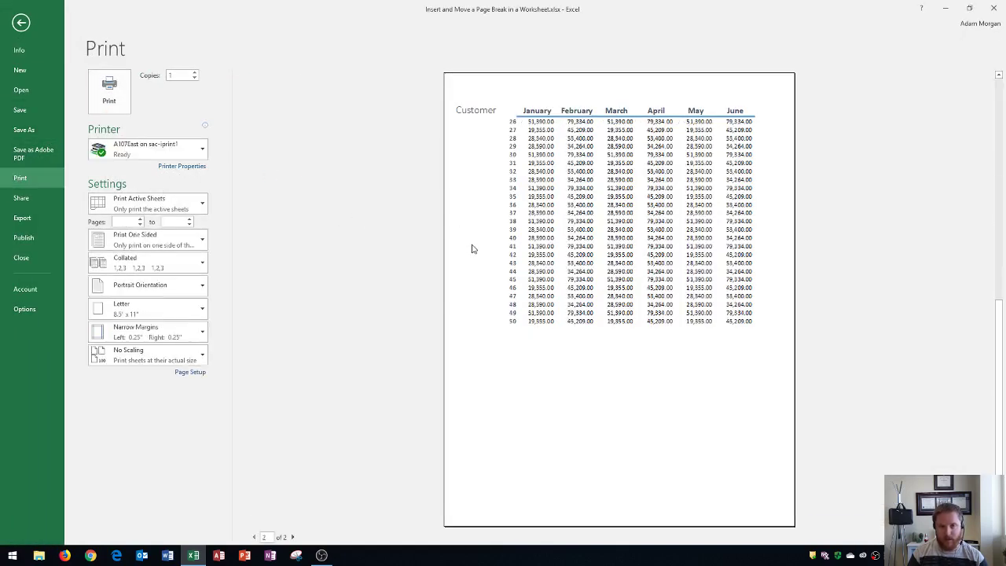
{"action": "left_click", "coordinate": [20, 23]}
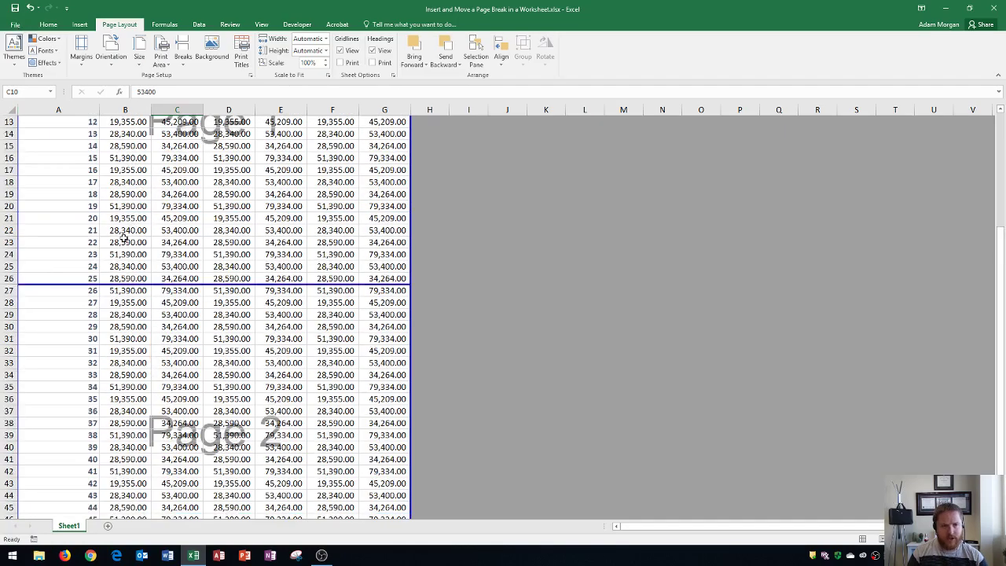
{"action": "scroll", "coordinate": [123, 237], "scroll_direction": "up", "scroll_amount": 3}
Switch the sales worksheet to Normal view from the View tab's Workbook Views.
{"action": "left_click", "coordinate": [262, 24]}
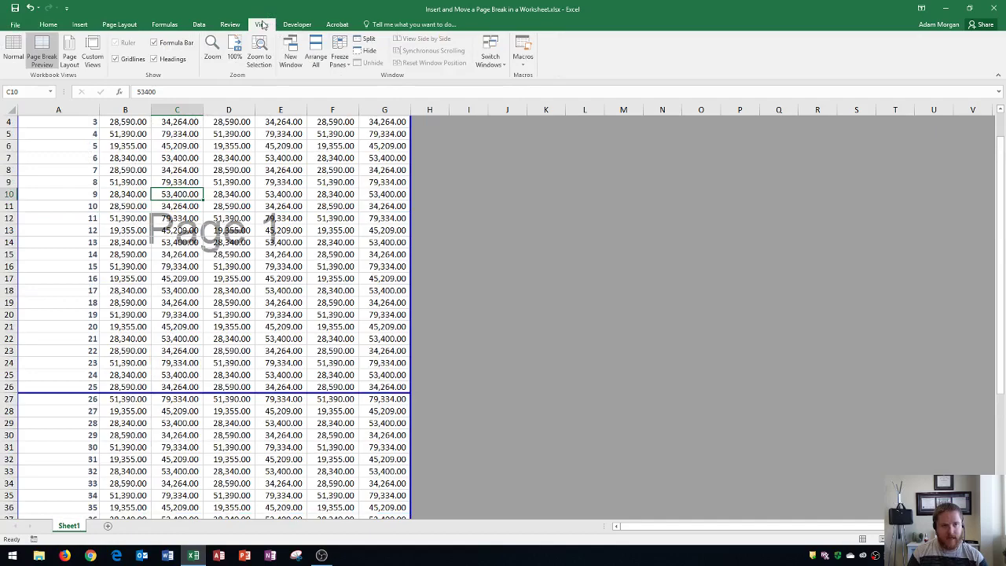
{"action": "left_click", "coordinate": [15, 60]}
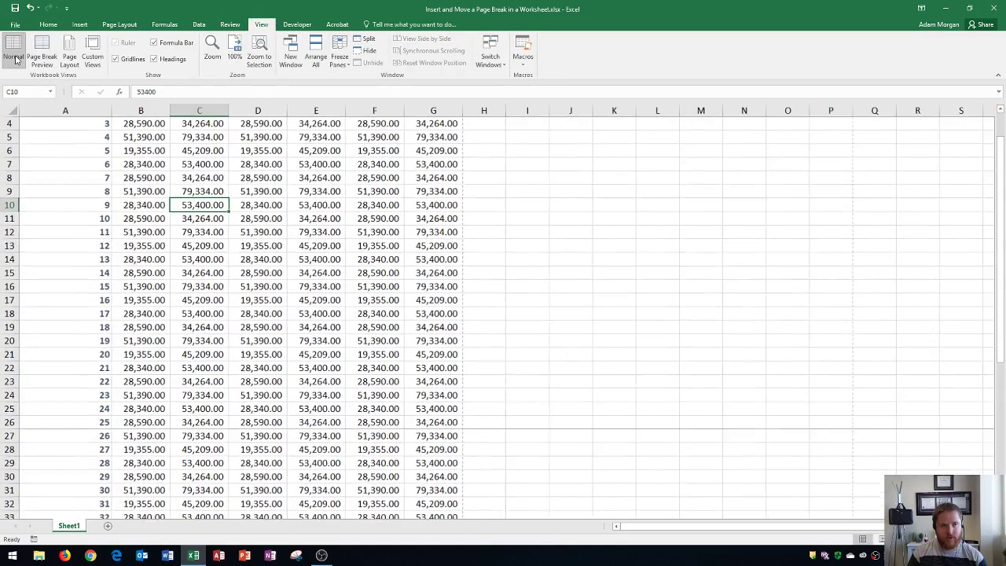
{"action": "scroll", "coordinate": [94, 275], "scroll_direction": "up", "scroll_amount": 1}
{"action": "scroll", "coordinate": [185, 283], "scroll_direction": "down", "scroll_amount": 4}
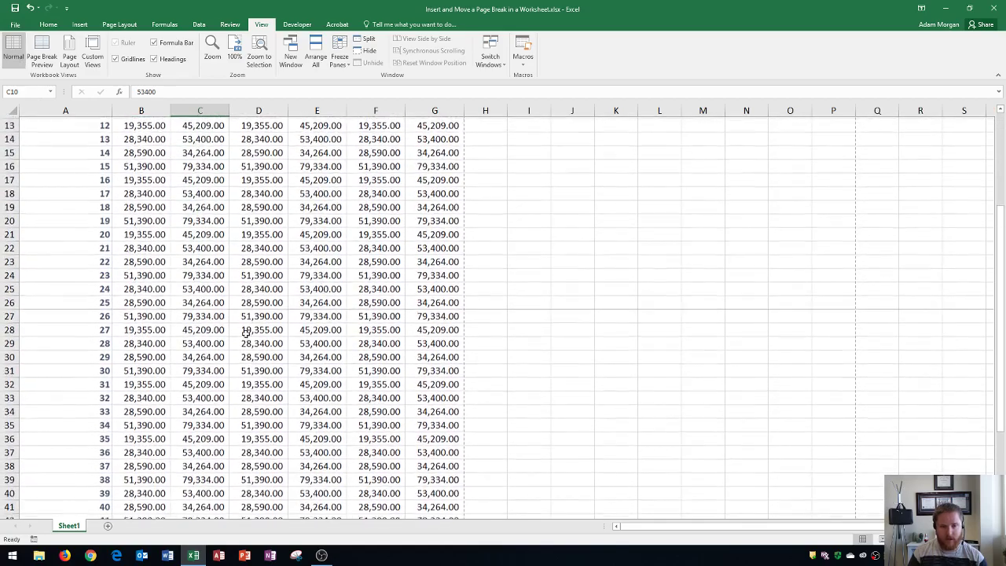
{"action": "scroll", "coordinate": [383, 315], "scroll_direction": "up", "scroll_amount": 4}
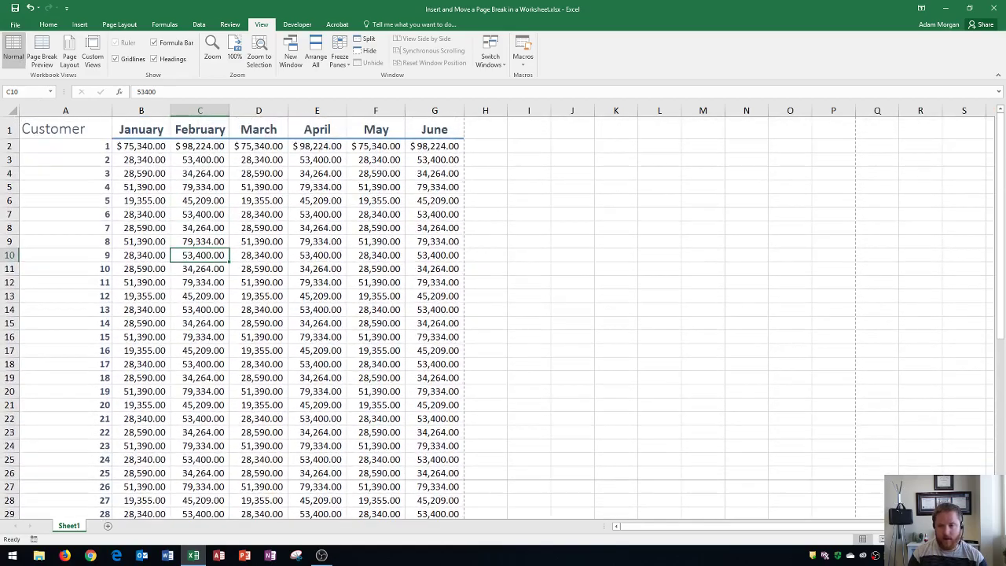